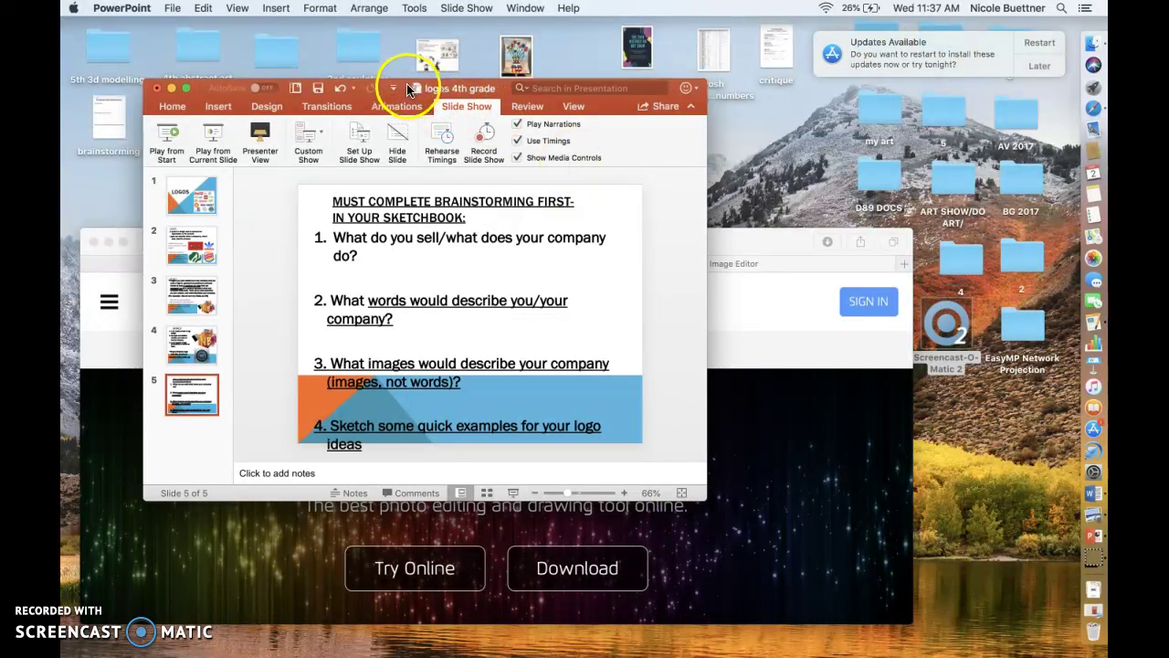
- Move PowerPoint aside, maximize Safari on sumopaint.com and postpone the update notice until tomorrow
{"action": "left_click_drag", "start_coordinate": [408, 89], "coordinate": [811, 28]}
{"action": "left_click_drag", "start_coordinate": [310, 207], "coordinate": [308, 31]}
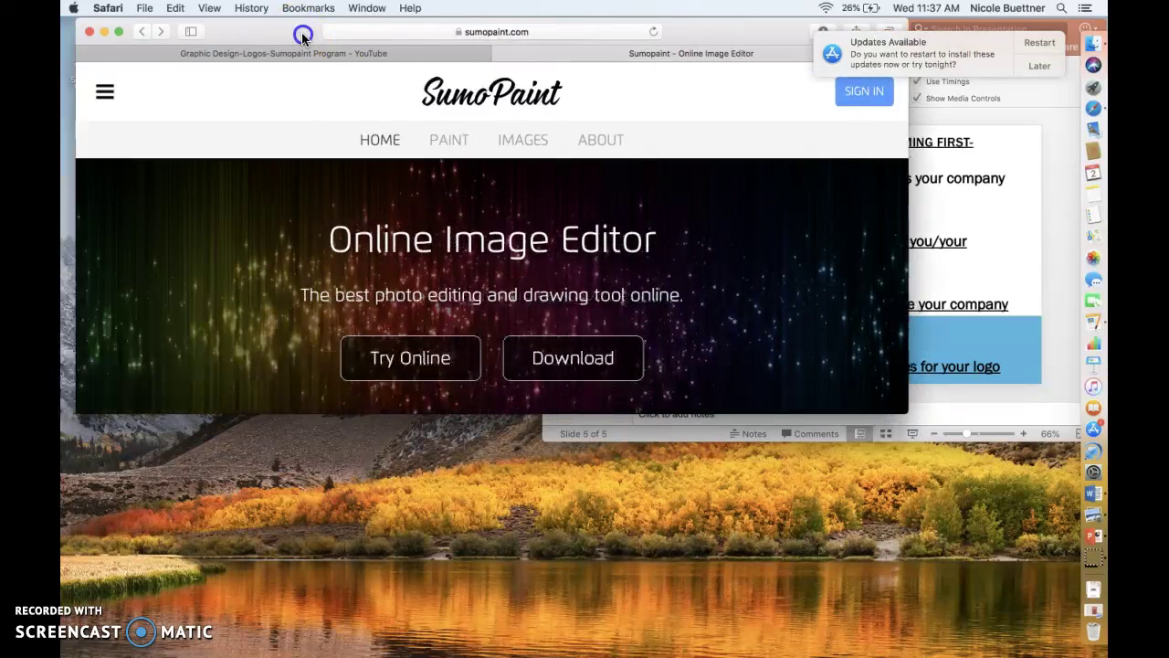
{"action": "double_click", "coordinate": [908, 410]}
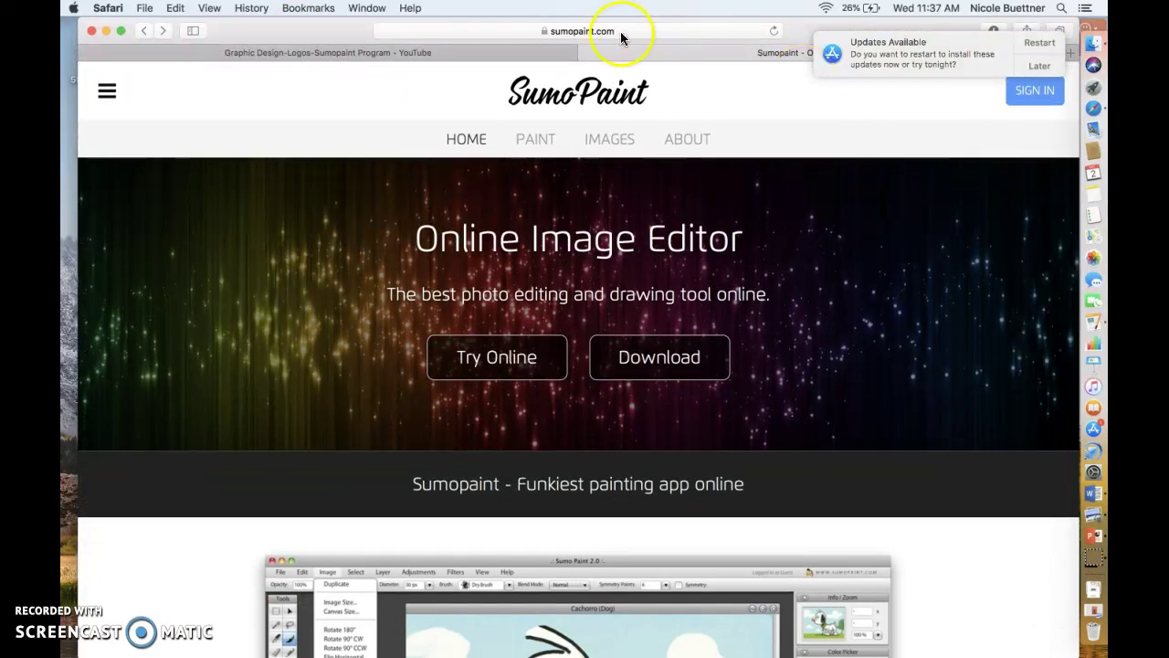
{"action": "left_click", "coordinate": [1038, 66]}
{"action": "left_click", "coordinate": [1016, 132]}
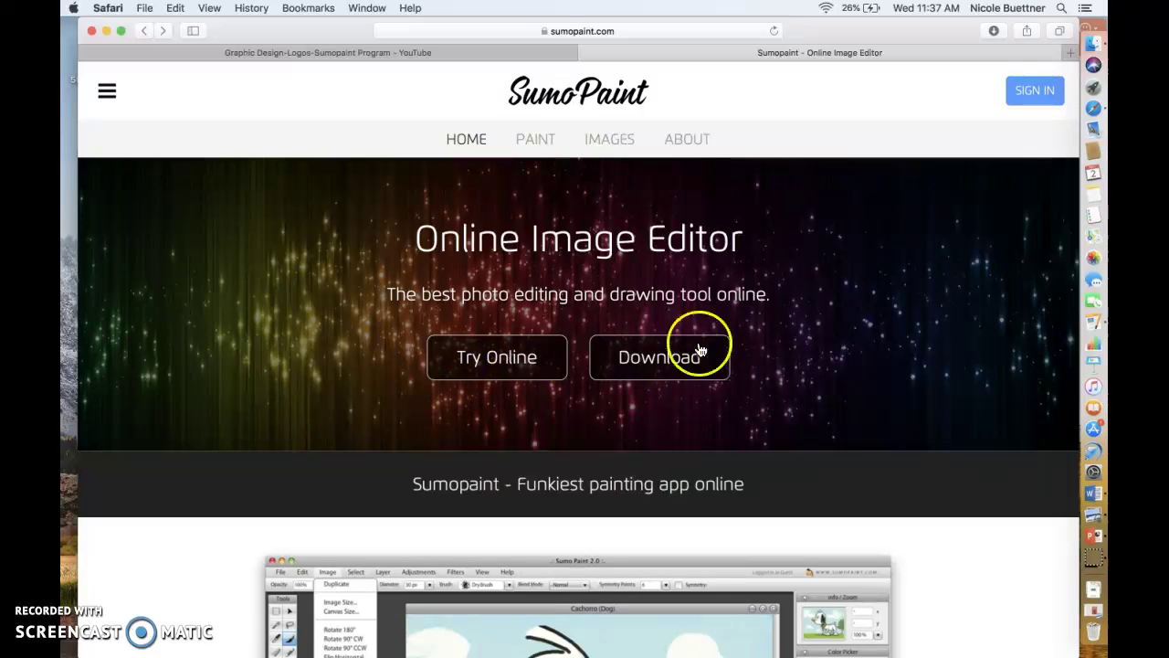
- Launch the online Paint editor and enlarge the Untitled document window
{"action": "left_click", "coordinate": [512, 356]}
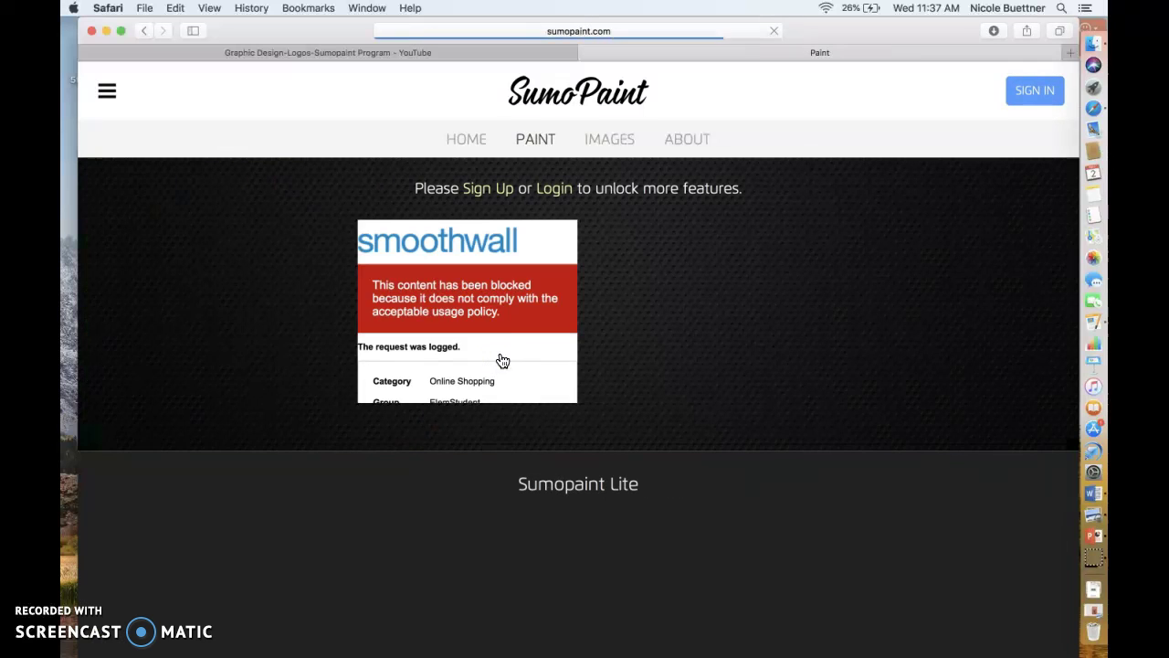
{"action": "scroll", "coordinate": [509, 461], "scroll_direction": "down", "scroll_amount": 5}
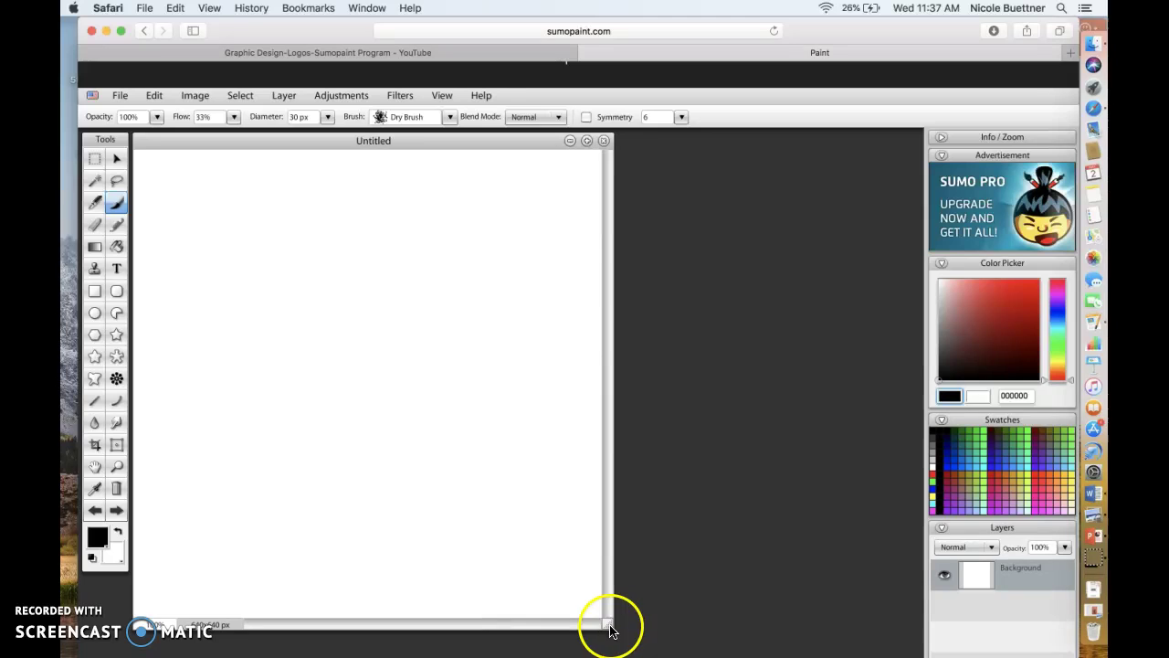
{"action": "left_click_drag", "start_coordinate": [618, 621], "coordinate": [807, 648]}
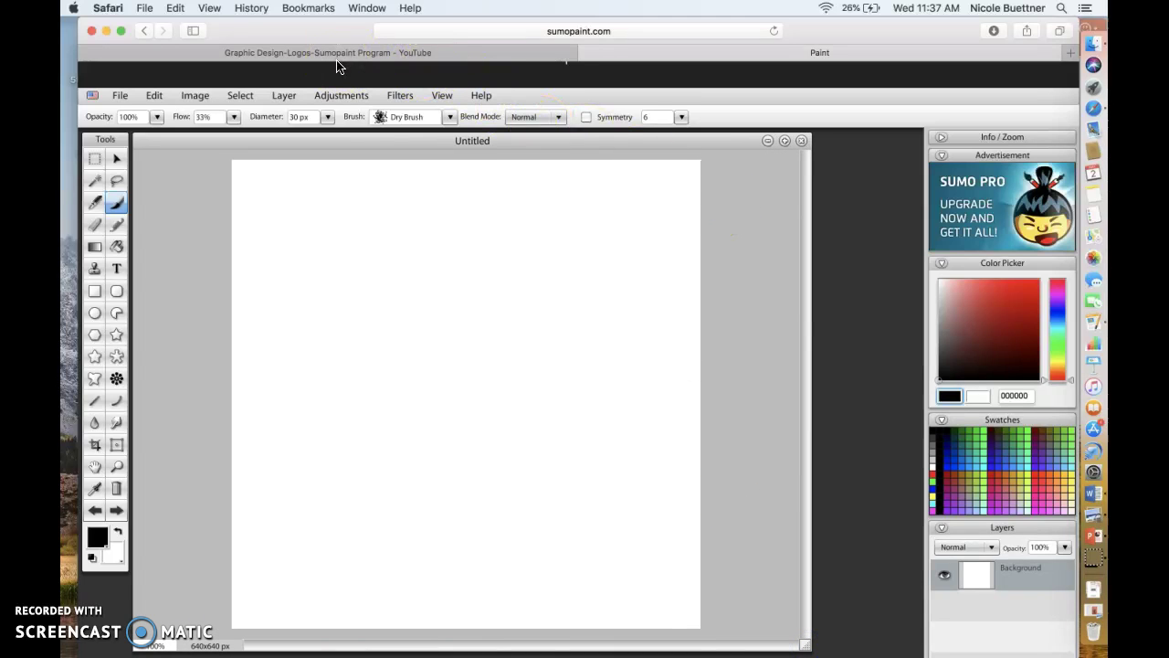
- Collapse the Advertisement panel and nudge the browser window back into place
{"action": "left_click", "coordinate": [942, 155]}
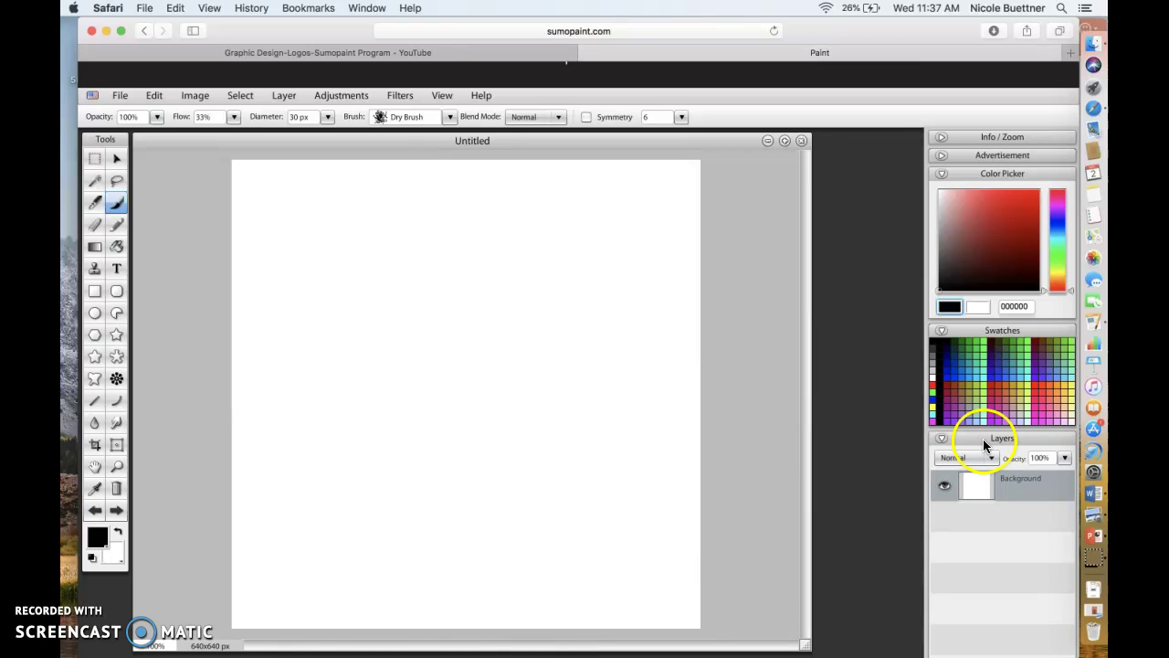
{"action": "left_click_drag", "start_coordinate": [873, 34], "coordinate": [816, 34]}
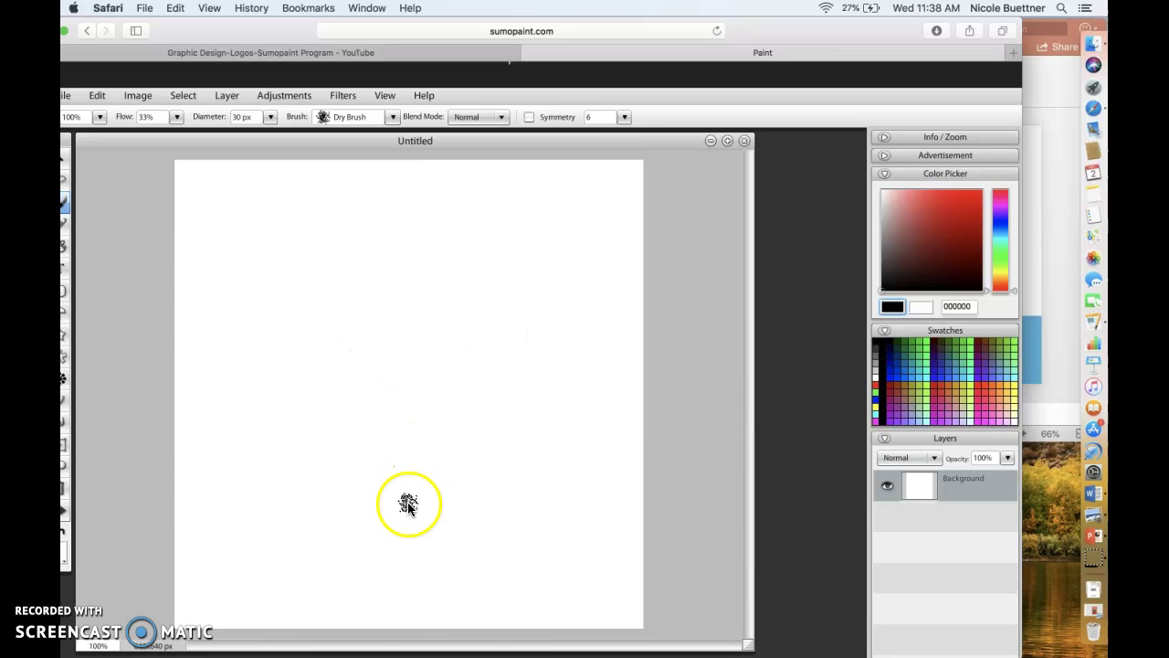
{"action": "left_click_drag", "start_coordinate": [772, 44], "coordinate": [811, 36]}
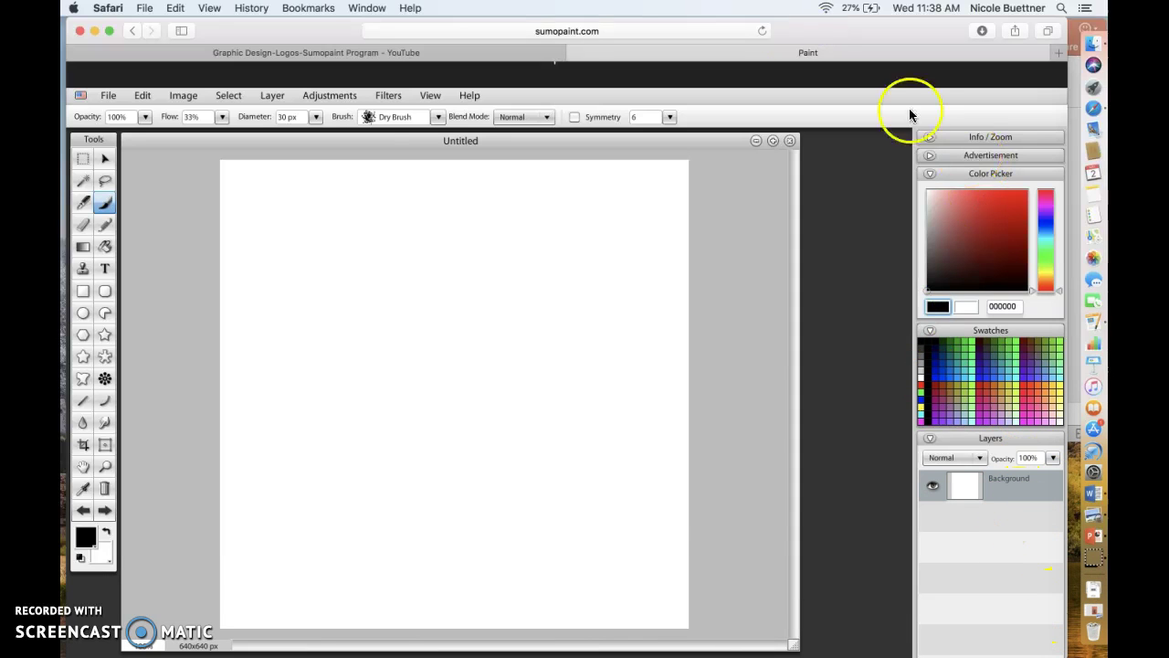
- Switch Safari to full screen
{"action": "left_click", "coordinate": [209, 7]}
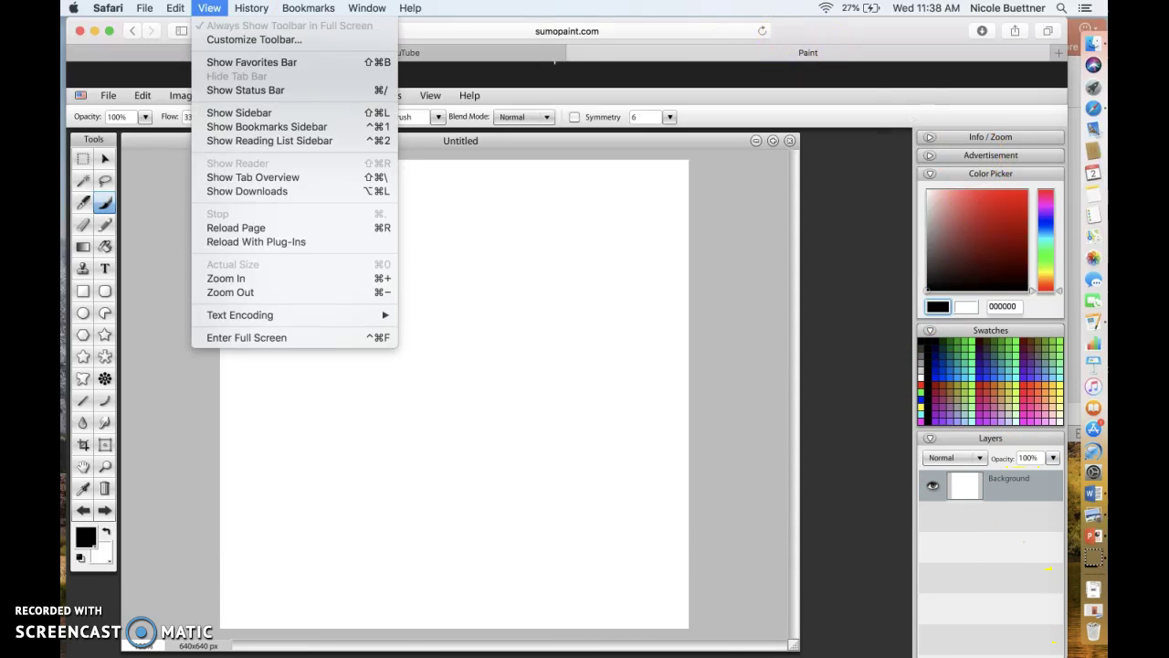
{"action": "left_click", "coordinate": [207, 335]}
{"action": "left_click", "coordinate": [487, 456]}
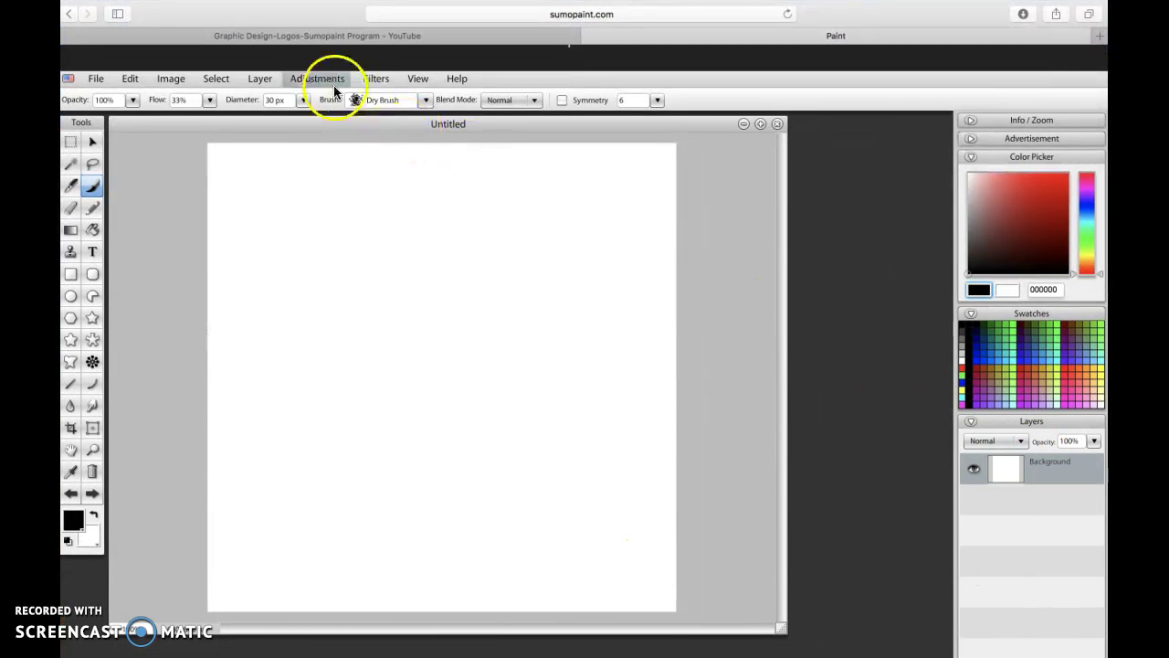
- Add two new empty layers, Layer 1 and Layer 2, via Layer > Add New Layer
{"action": "left_click", "coordinate": [259, 80]}
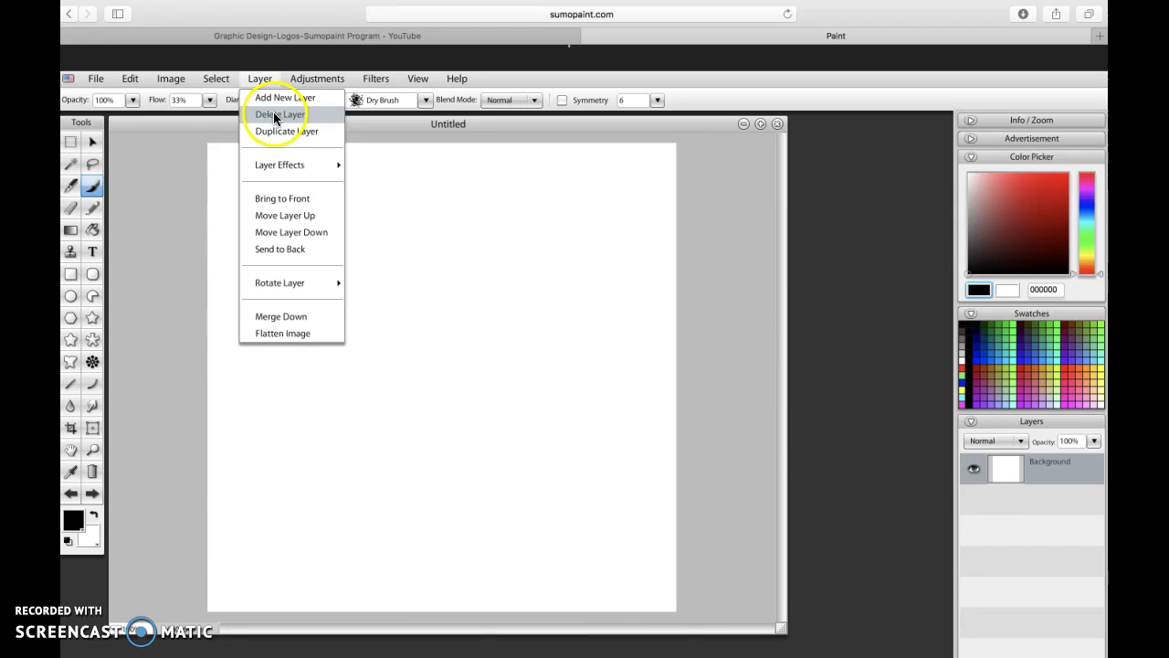
{"action": "left_click", "coordinate": [273, 97]}
{"action": "left_click", "coordinate": [259, 79]}
{"action": "left_click", "coordinate": [267, 97]}
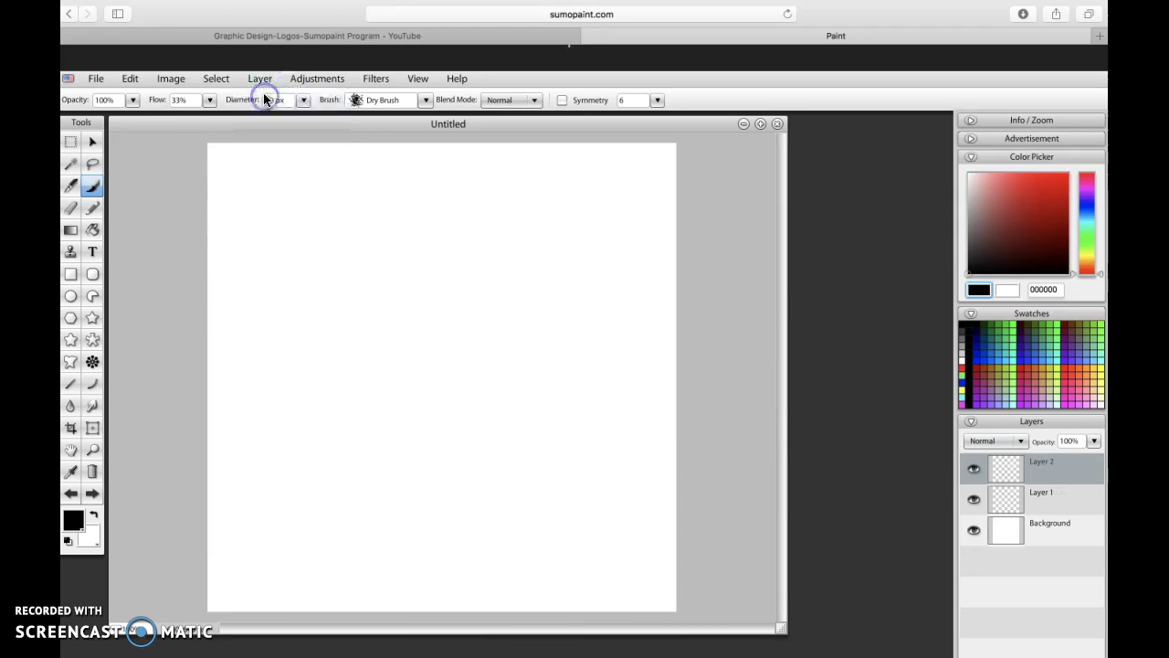
- Make Layer 1 the active layer, leaving all layer names unchanged
{"action": "left_click", "coordinate": [1039, 494]}
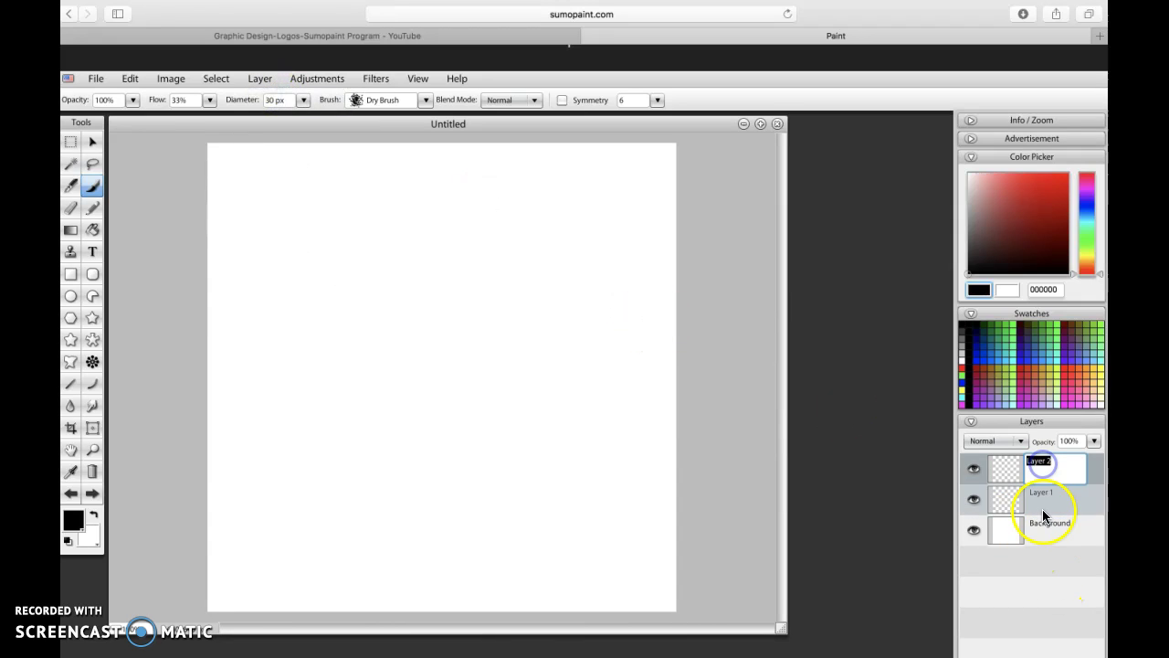
{"action": "double_click", "coordinate": [1043, 503]}
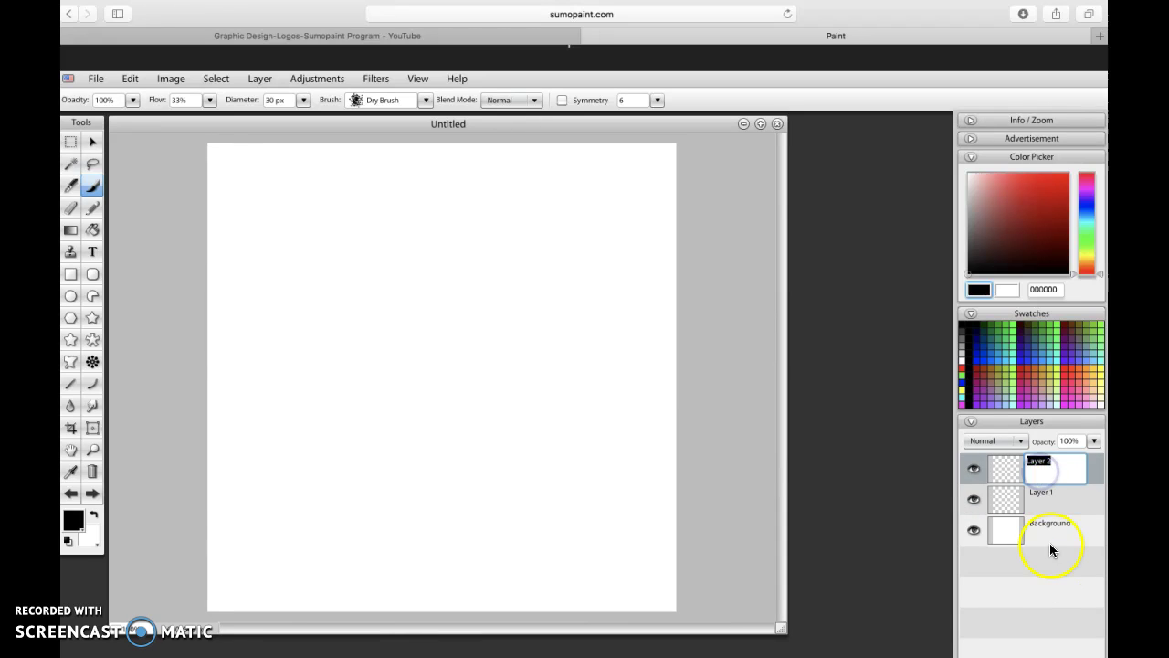
{"action": "double_click", "coordinate": [1049, 535]}
{"action": "left_click", "coordinate": [1010, 539]}
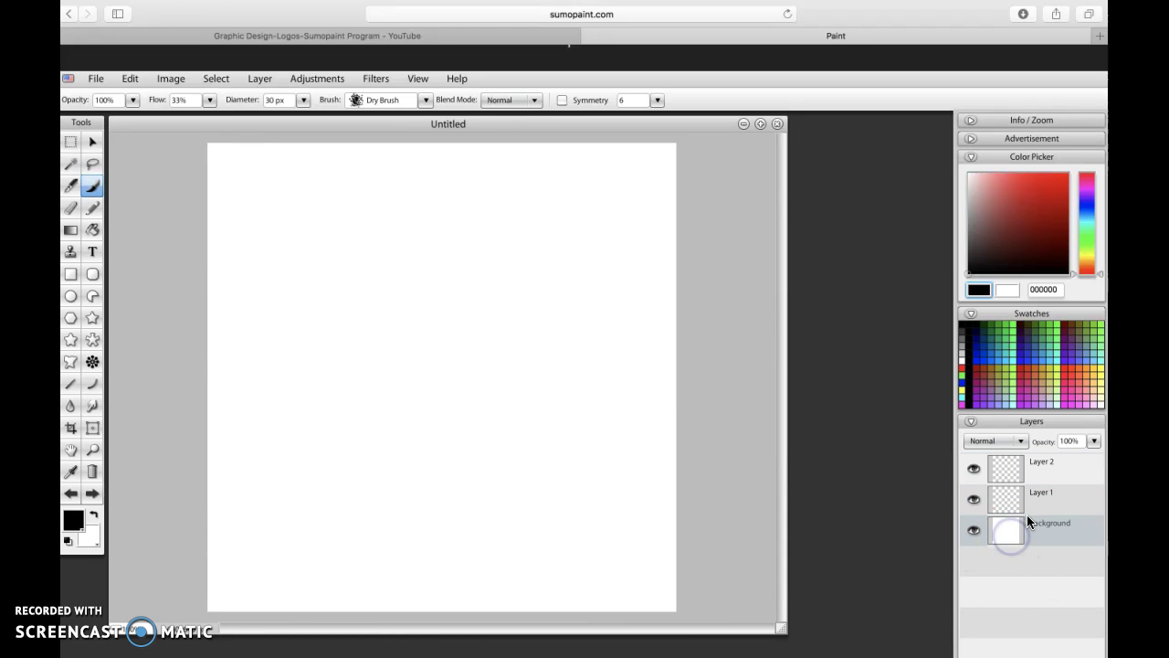
{"action": "double_click", "coordinate": [1036, 497]}
{"action": "key", "text": "Return"}
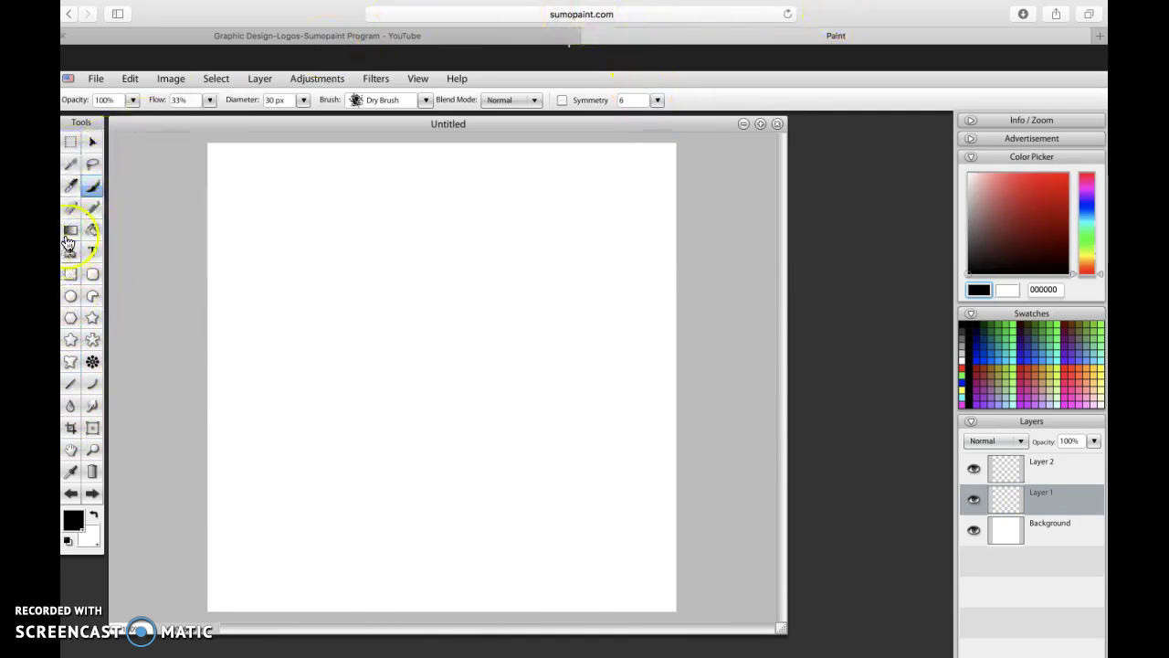
- With the ink tool, draw a curvy black line and a large black blob at the top-left
{"action": "left_click", "coordinate": [73, 189]}
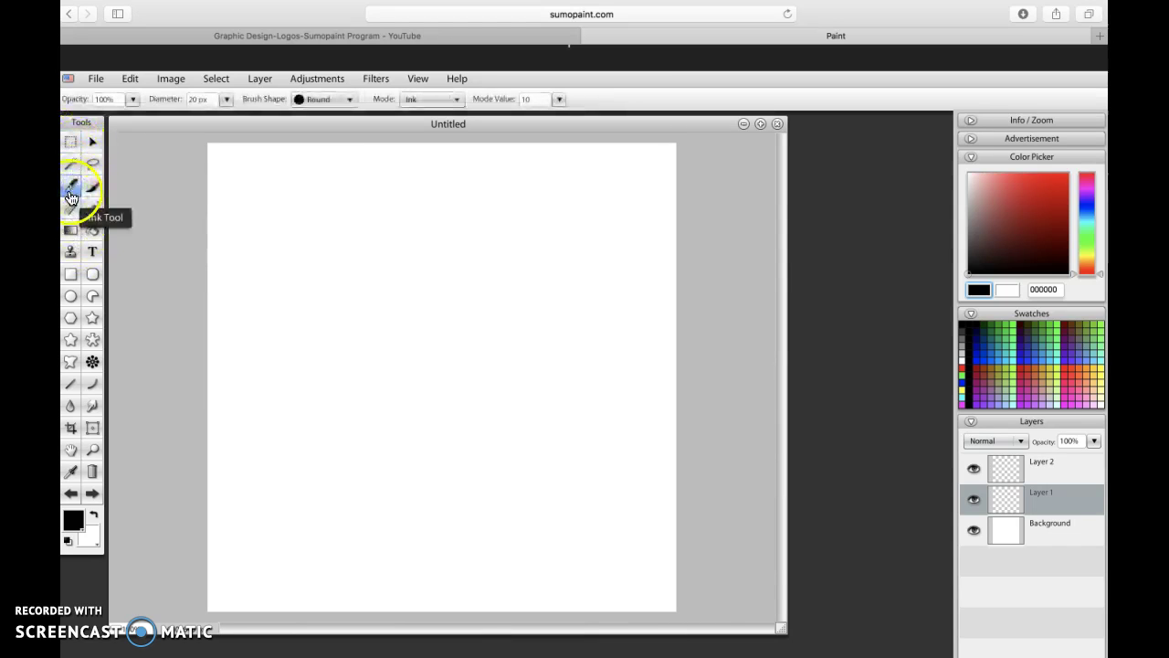
{"action": "mouse_move", "coordinate": [267, 251]}
{"action": "left_mouse_down"}
{"action": "mouse_move", "coordinate": [307, 252]}
{"action": "mouse_move", "coordinate": [343, 278]}
{"action": "left_mouse_up"}
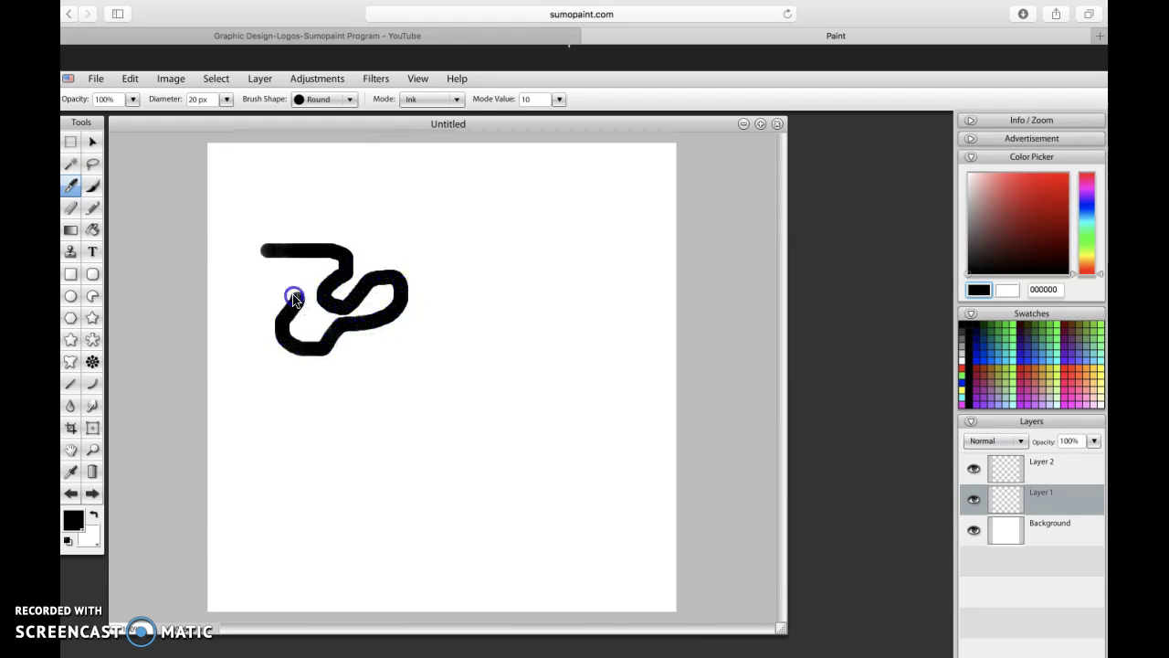
{"action": "left_click_drag", "start_coordinate": [286, 277], "coordinate": [301, 274]}
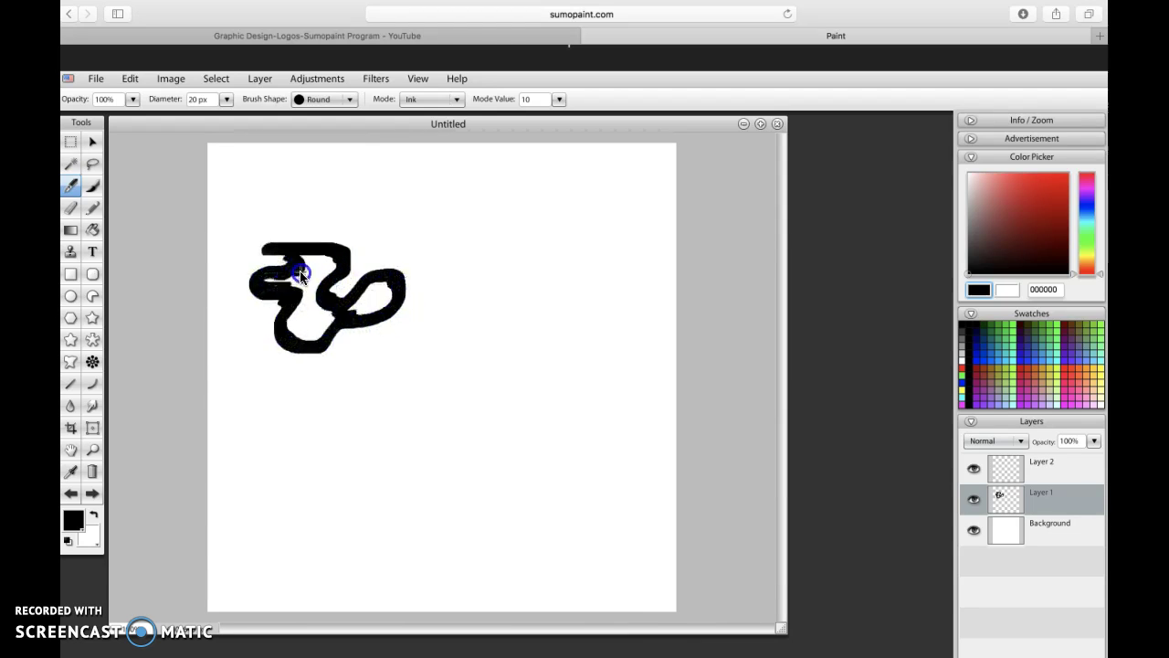
{"action": "left_click", "coordinate": [225, 99]}
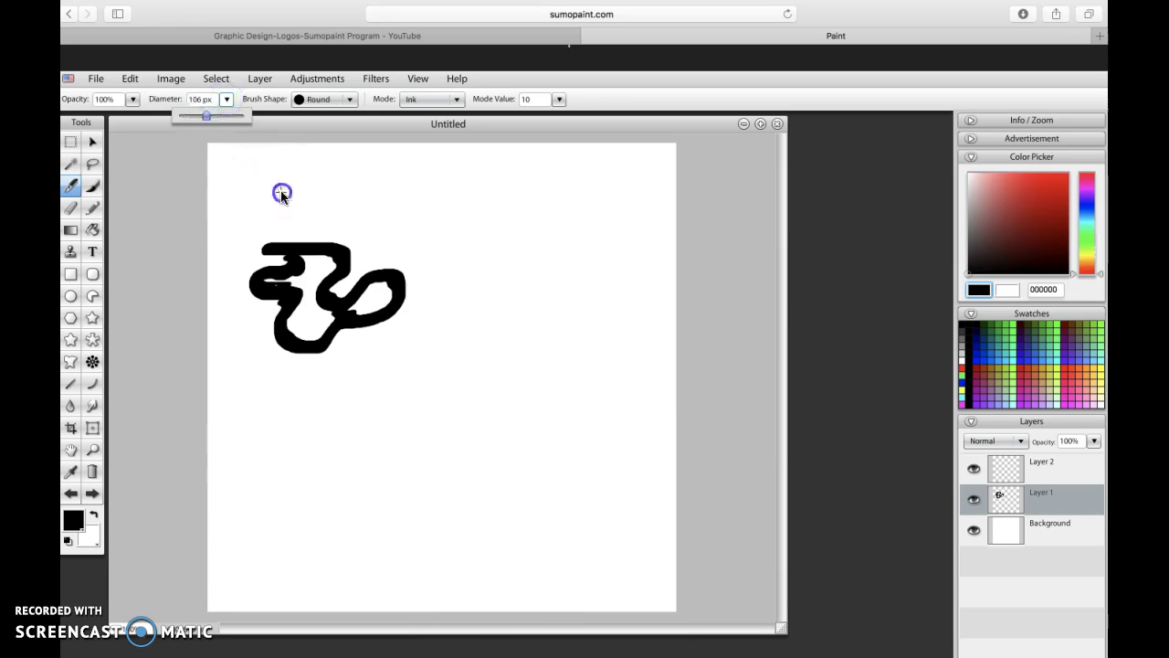
{"action": "left_click_drag", "start_coordinate": [281, 195], "coordinate": [306, 190]}
- Paint a Narrow-brush blob near the top centre and a semi-transparent grey blob
{"action": "left_click", "coordinate": [348, 99]}
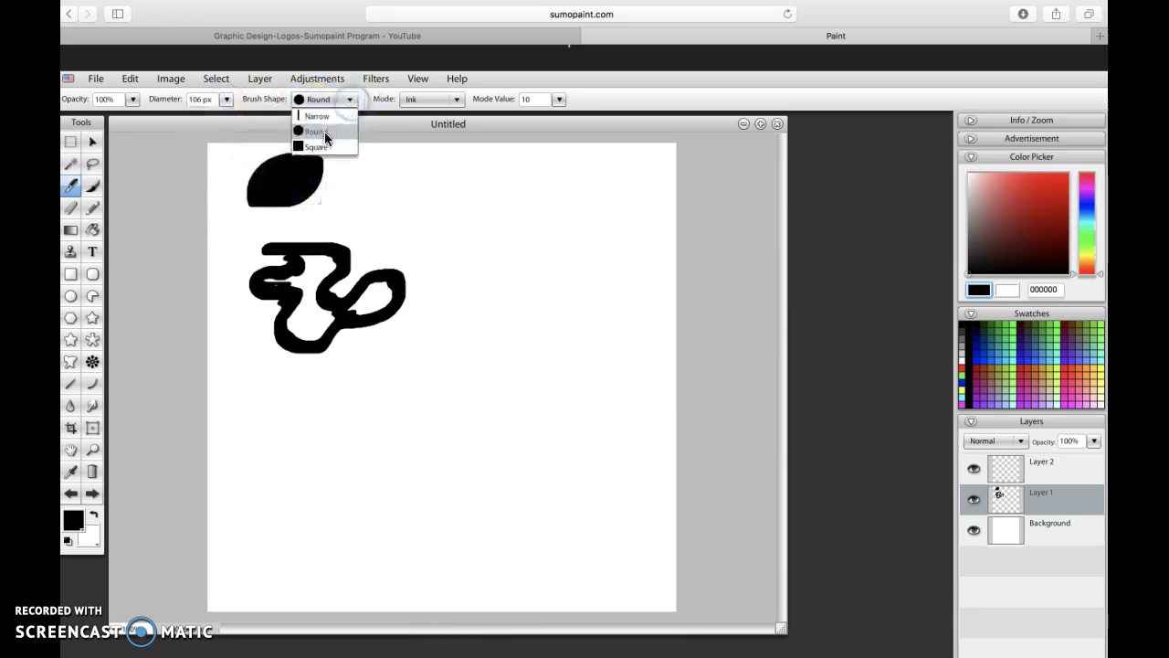
{"action": "left_click", "coordinate": [318, 116]}
{"action": "left_click_drag", "start_coordinate": [428, 194], "coordinate": [457, 235]}
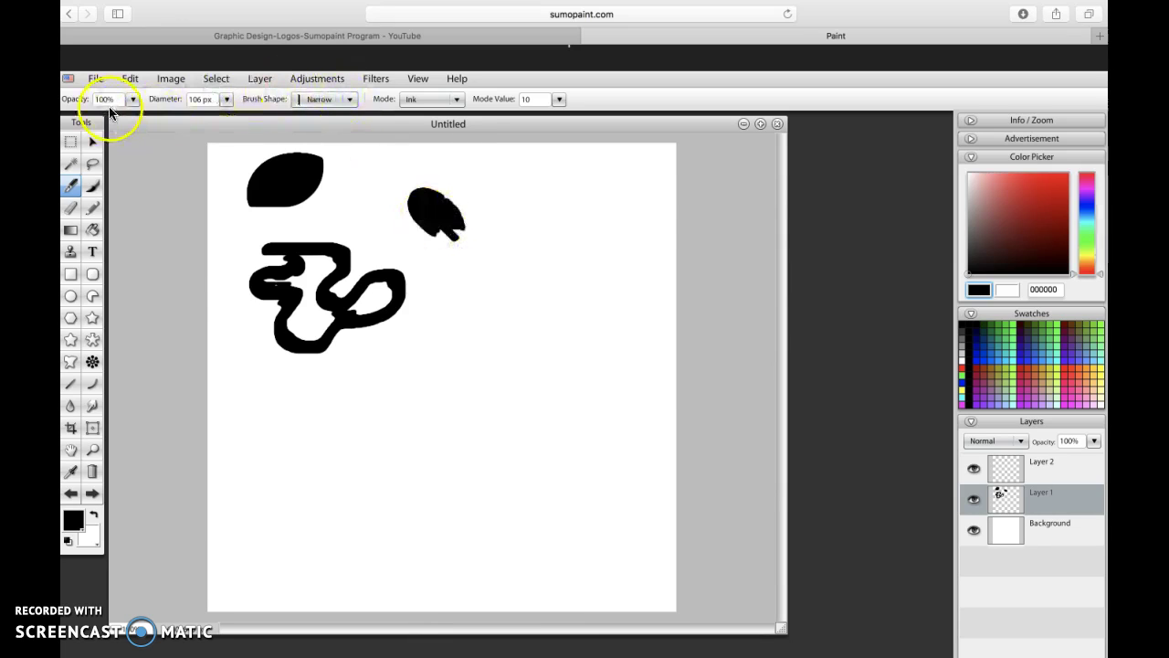
{"action": "left_click", "coordinate": [133, 99]}
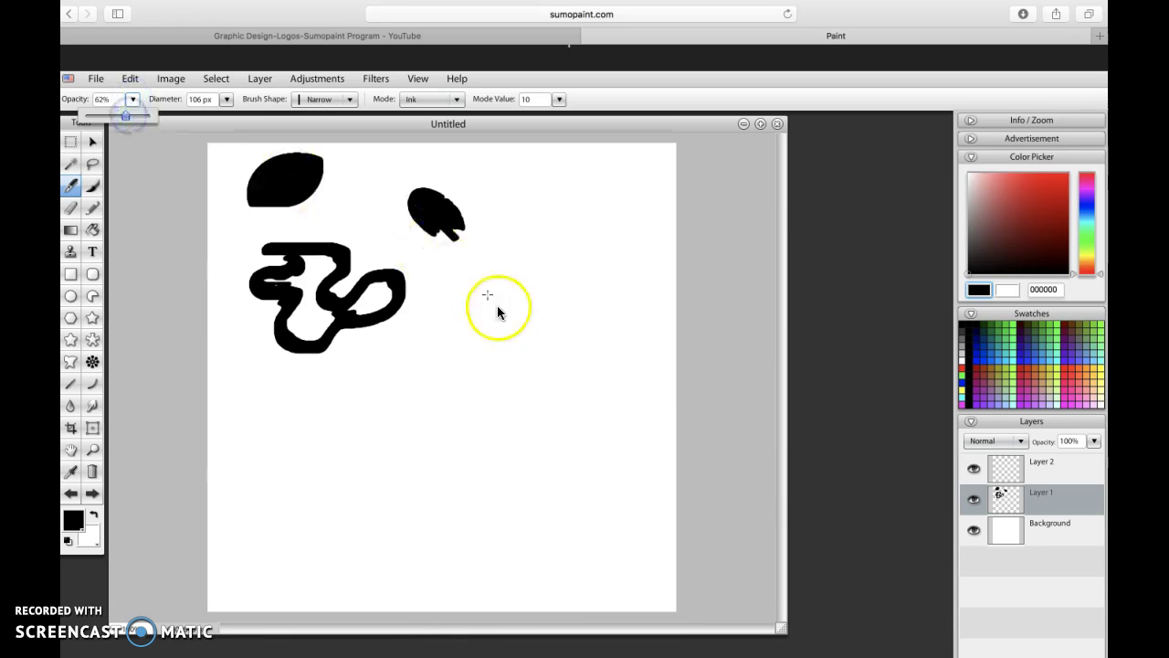
{"action": "mouse_move", "coordinate": [501, 303]}
{"action": "left_mouse_down"}
{"action": "mouse_move", "coordinate": [533, 315]}
{"action": "mouse_move", "coordinate": [487, 382]}
{"action": "left_mouse_up"}
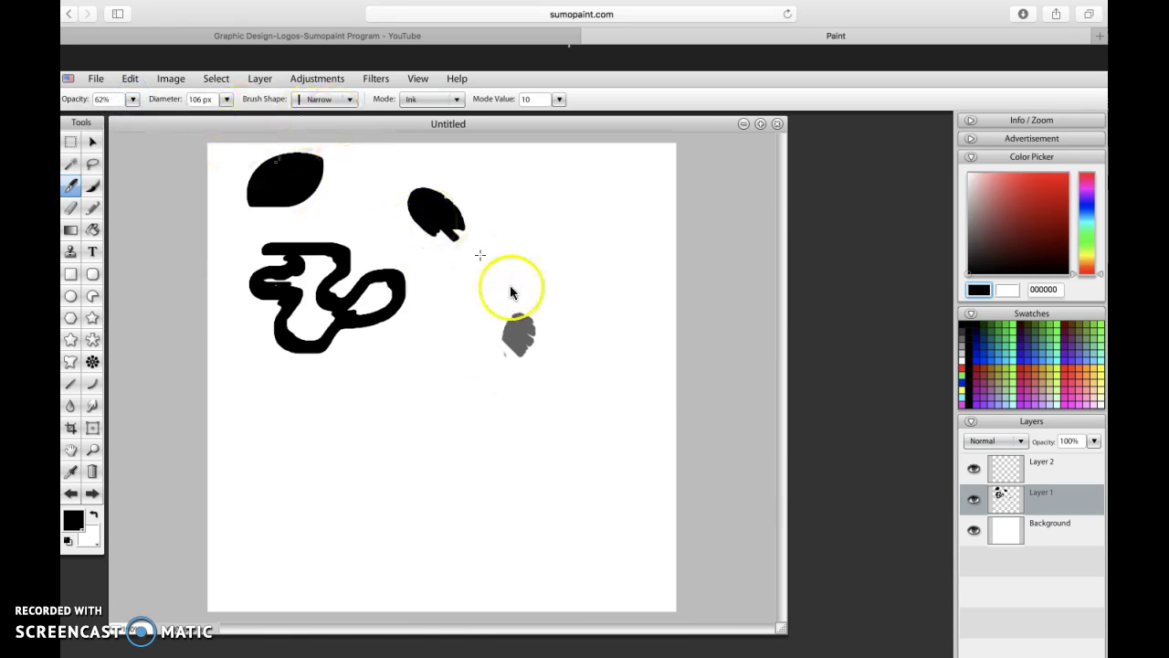
- Switch the brush to Ink Bevel mode and paint bevelled strokes beside the S shape
{"action": "left_click", "coordinate": [456, 100]}
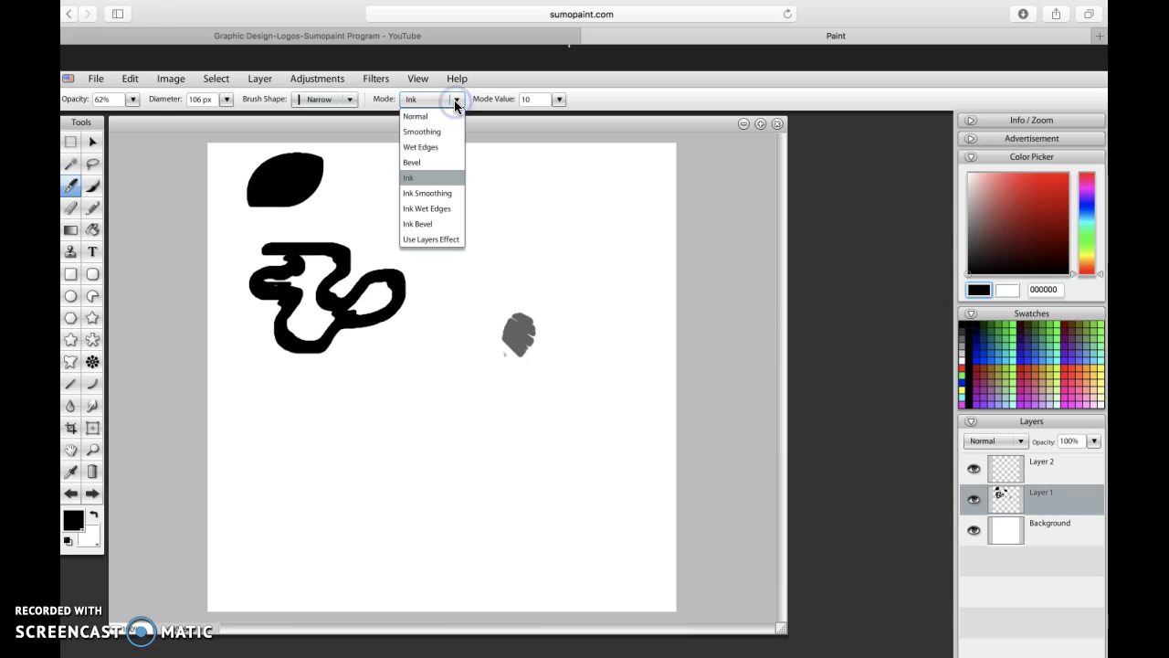
{"action": "left_click", "coordinate": [413, 224]}
{"action": "mouse_move", "coordinate": [416, 223]}
{"action": "left_mouse_down"}
{"action": "mouse_move", "coordinate": [457, 231]}
{"action": "mouse_move", "coordinate": [500, 262]}
{"action": "mouse_move", "coordinate": [427, 330]}
{"action": "mouse_move", "coordinate": [470, 360]}
{"action": "mouse_move", "coordinate": [426, 404]}
{"action": "left_mouse_up"}
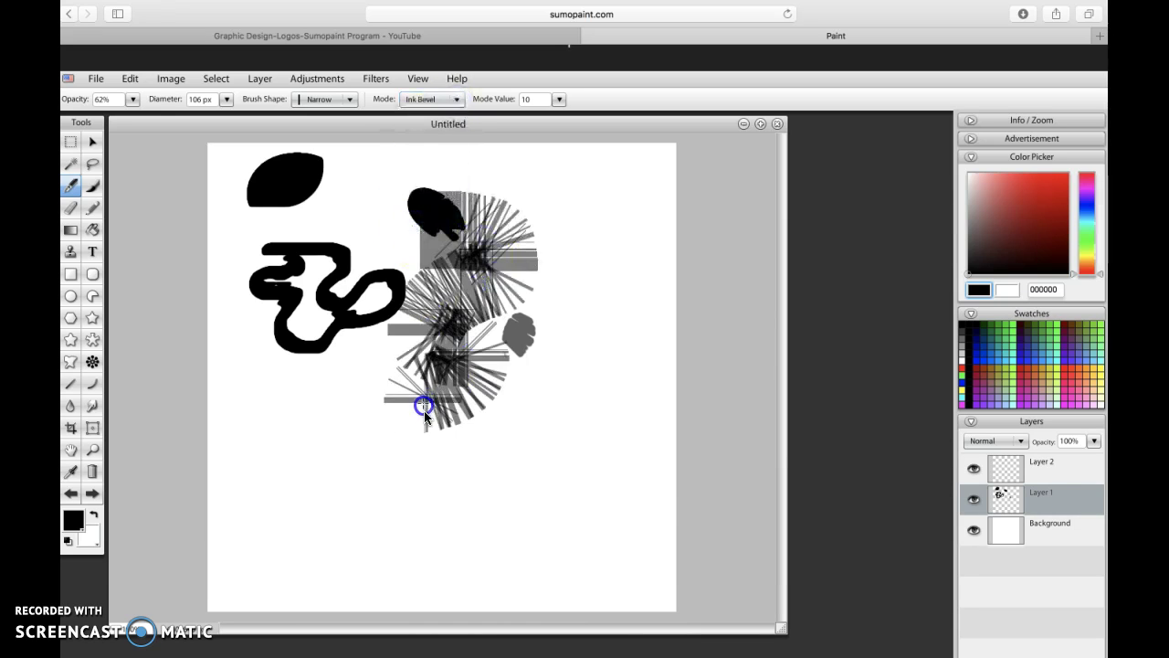
- Set the foreground colour to red and paint a fan-shaped stroke lower on the canvas
{"action": "left_click", "coordinate": [76, 522]}
{"action": "left_click_drag", "start_coordinate": [211, 410], "coordinate": [240, 297]}
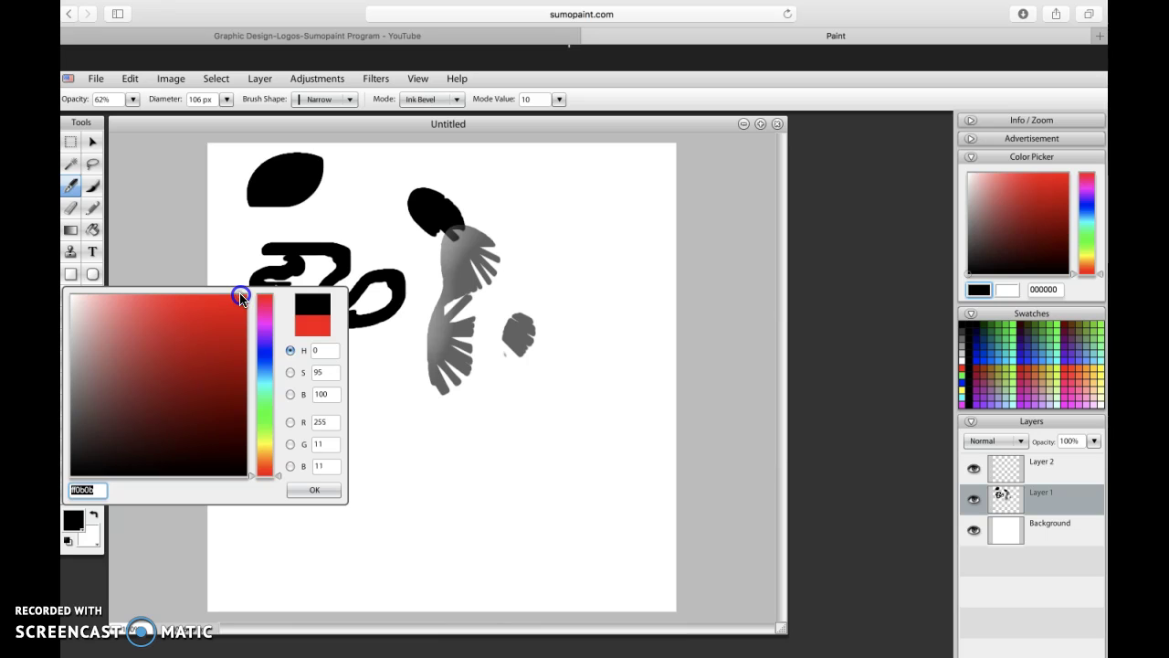
{"action": "left_click", "coordinate": [304, 493]}
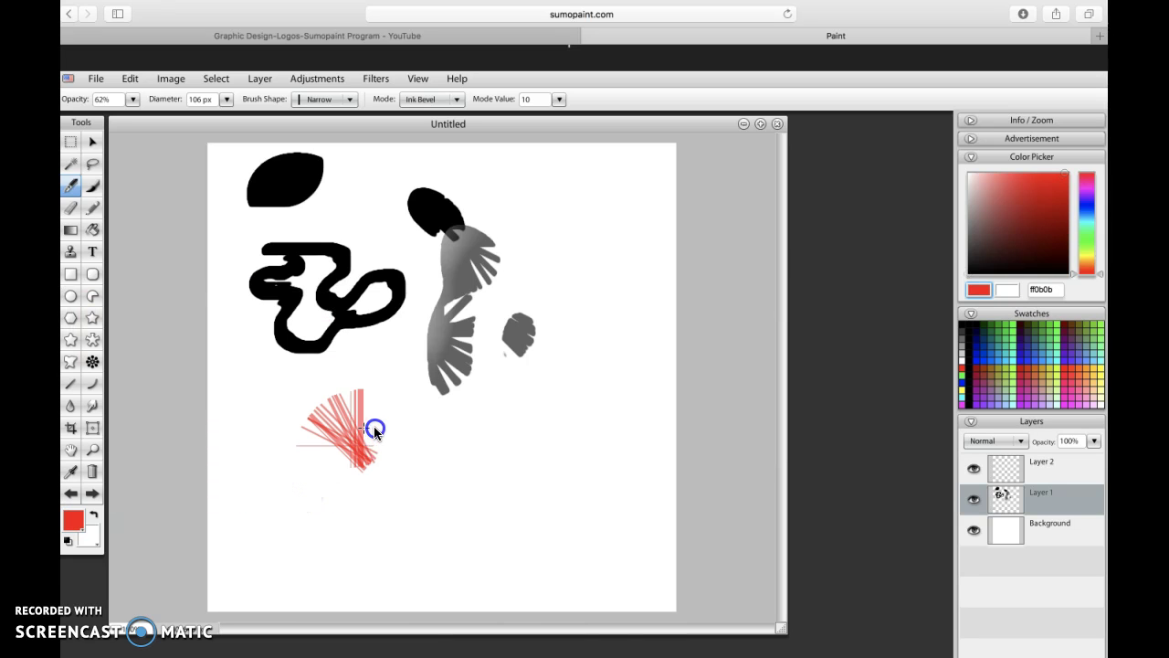
{"action": "left_click_drag", "start_coordinate": [423, 448], "coordinate": [455, 455]}
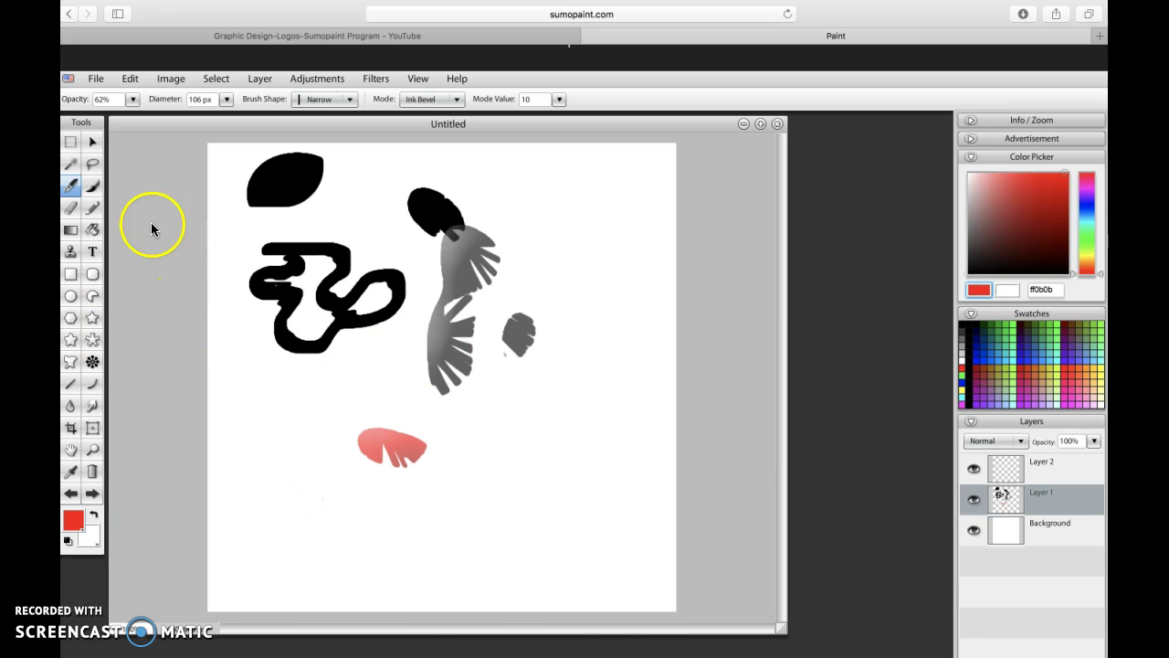
- Erase the ellipse, blobs, fans and red stroke with a 117 px Circle eraser
{"action": "left_click", "coordinate": [72, 212]}
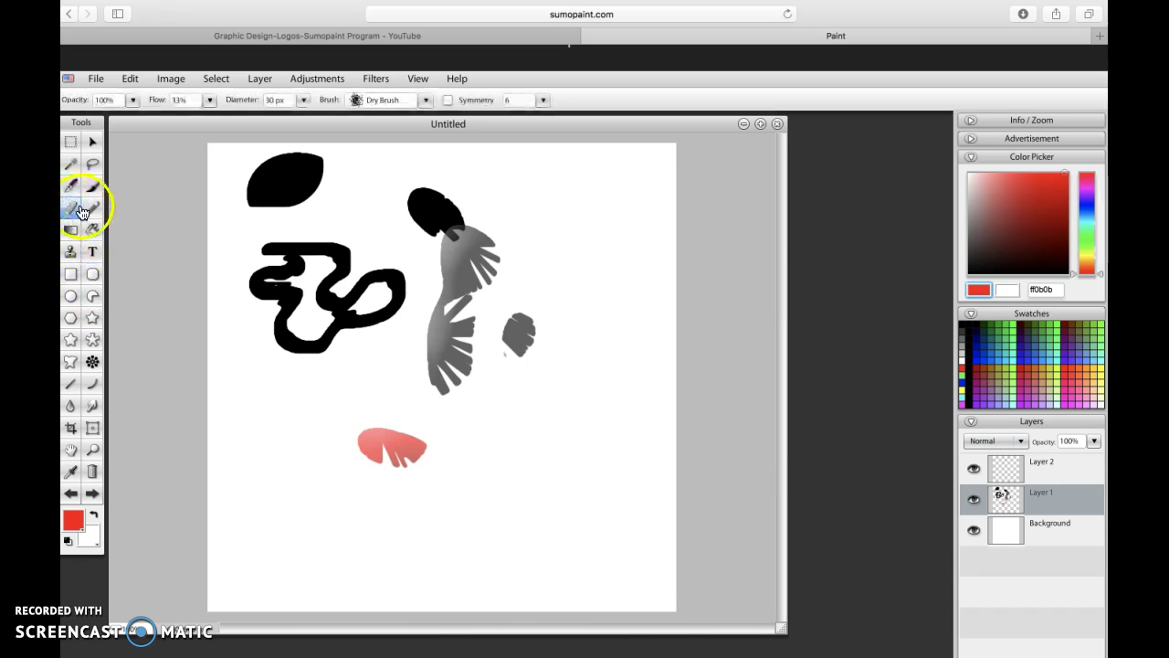
{"action": "mouse_move", "coordinate": [310, 203]}
{"action": "left_mouse_down"}
{"action": "mouse_move", "coordinate": [309, 163]}
{"action": "mouse_move", "coordinate": [292, 209]}
{"action": "left_mouse_up"}
{"action": "left_click", "coordinate": [426, 100]}
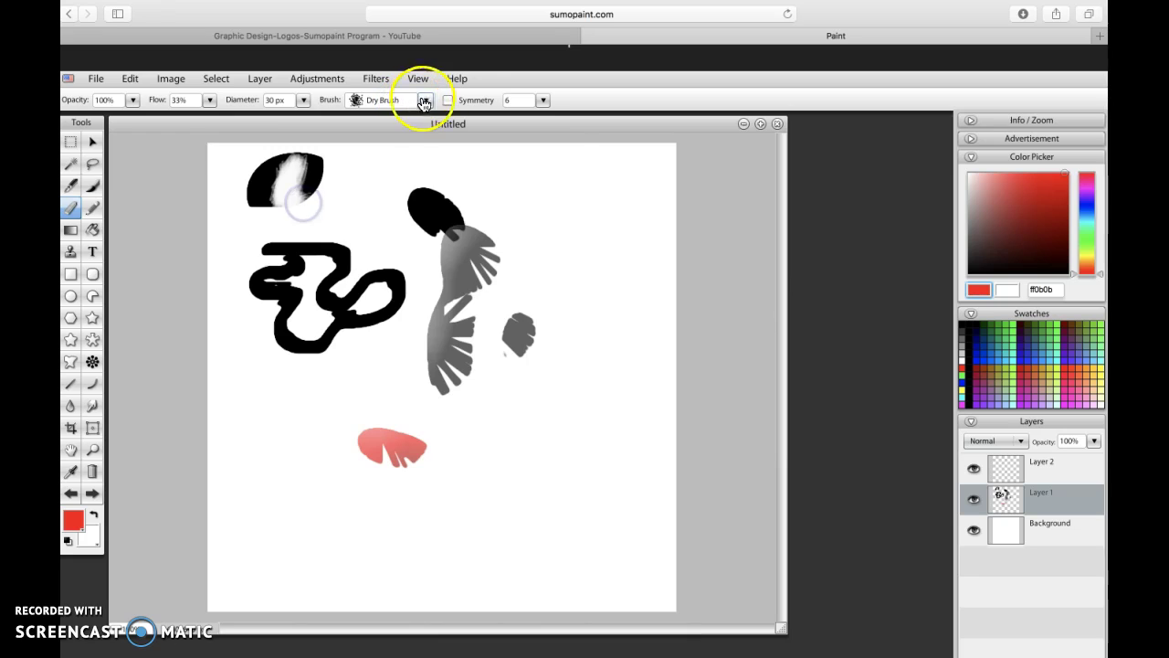
{"action": "left_click", "coordinate": [334, 176]}
{"action": "left_click", "coordinate": [304, 100]}
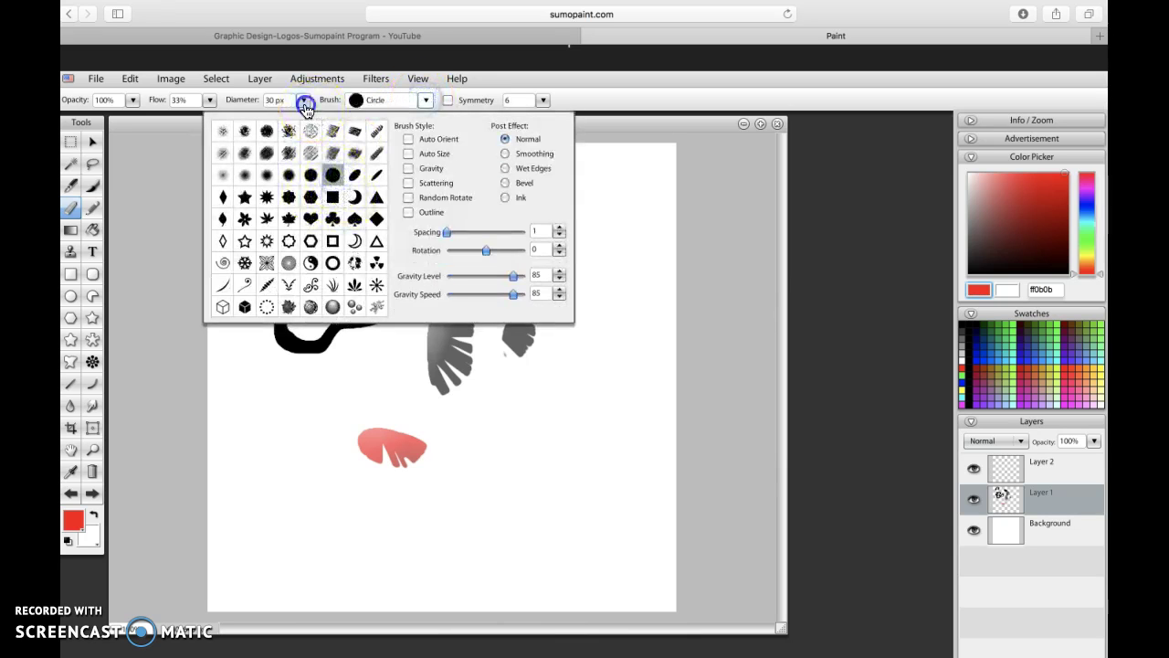
{"action": "mouse_move", "coordinate": [269, 174]}
{"action": "left_mouse_down"}
{"action": "mouse_move", "coordinate": [302, 172]}
{"action": "mouse_move", "coordinate": [432, 201]}
{"action": "mouse_move", "coordinate": [456, 231]}
{"action": "mouse_move", "coordinate": [486, 308]}
{"action": "mouse_move", "coordinate": [458, 351]}
{"action": "mouse_move", "coordinate": [426, 261]}
{"action": "mouse_move", "coordinate": [428, 401]}
{"action": "mouse_move", "coordinate": [374, 433]}
{"action": "left_mouse_up"}
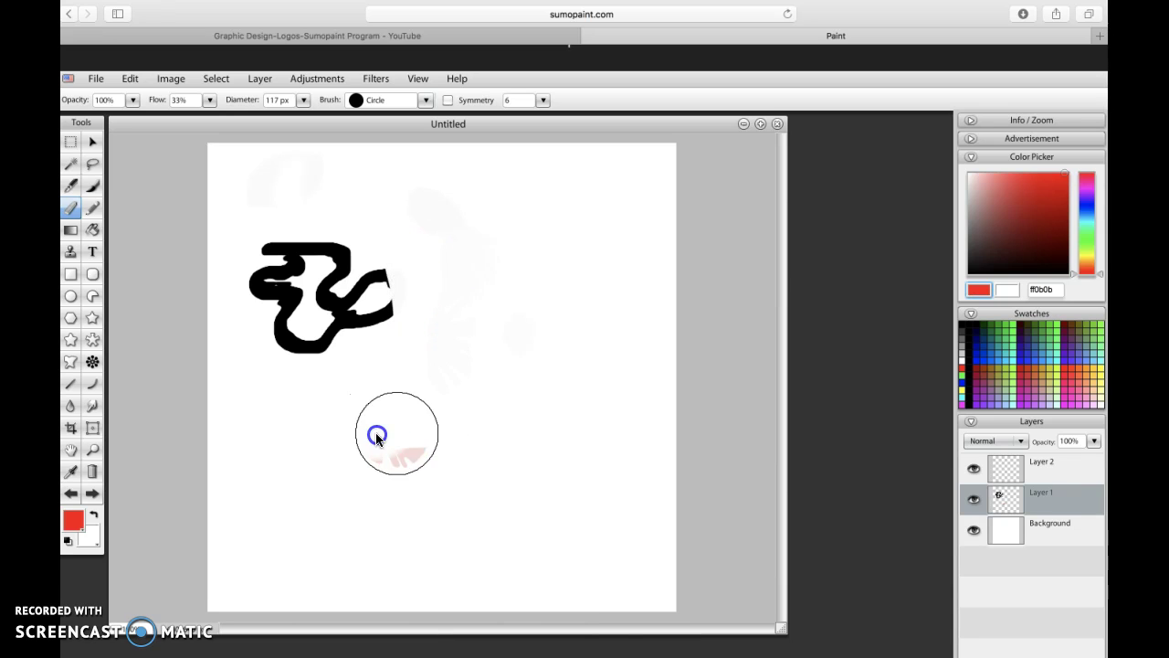
{"action": "left_click", "coordinate": [79, 229]}
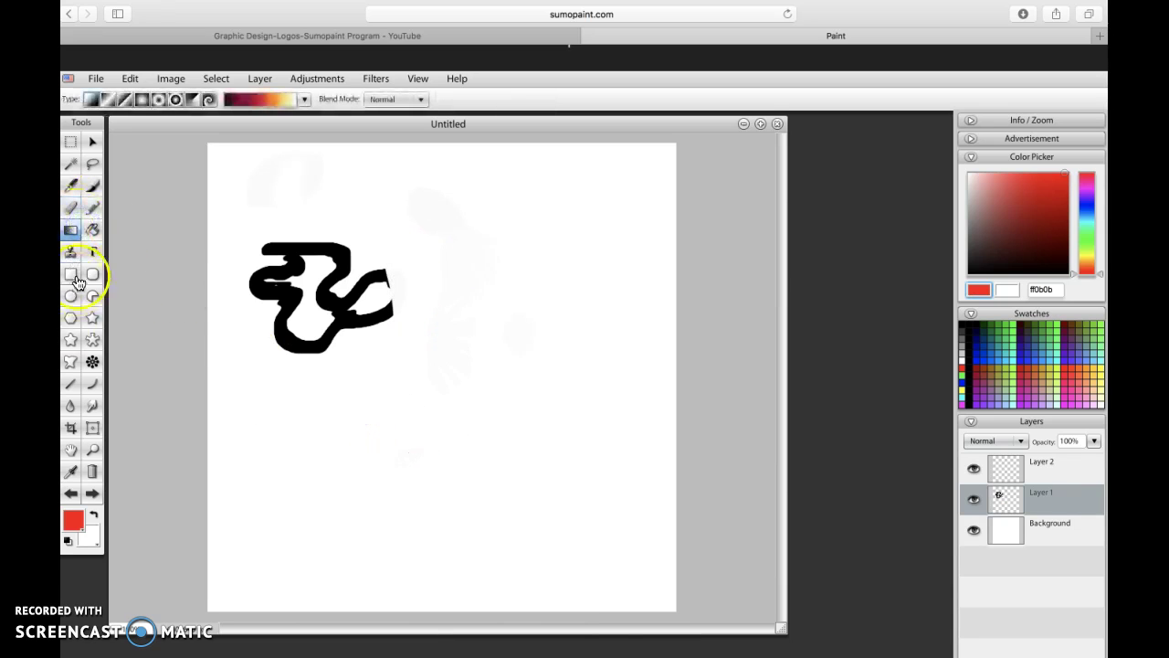
- Fill the canvas with a diagonal gradient and choose the red-orange gradient preset
{"action": "left_click", "coordinate": [81, 229]}
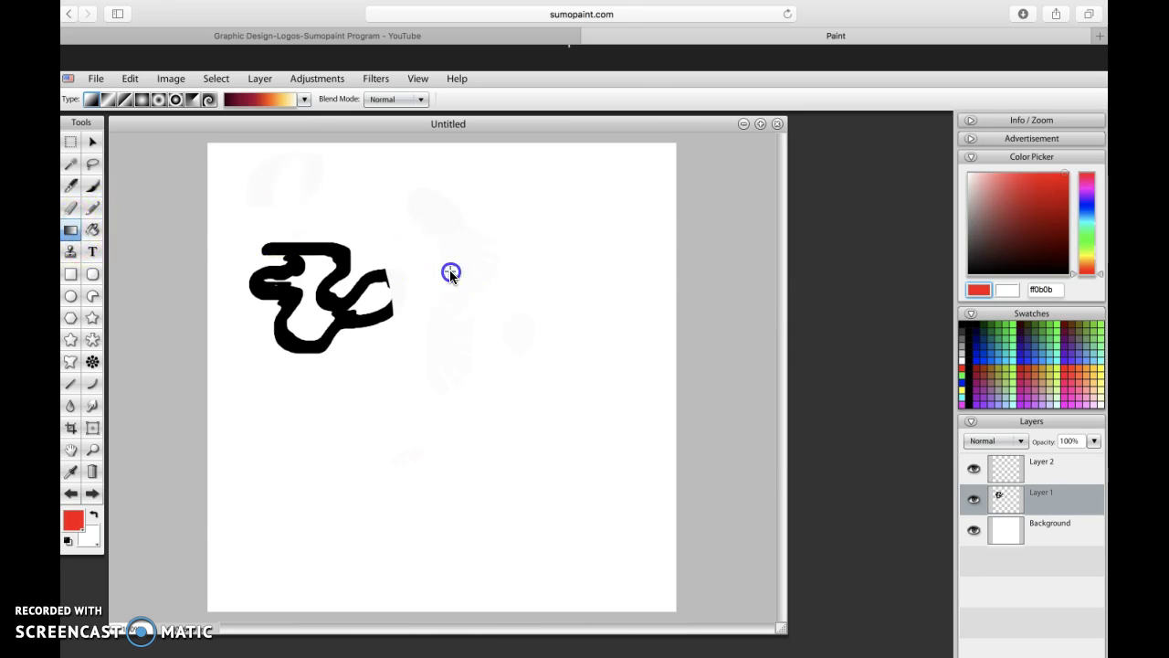
{"action": "left_click_drag", "start_coordinate": [450, 269], "coordinate": [300, 393]}
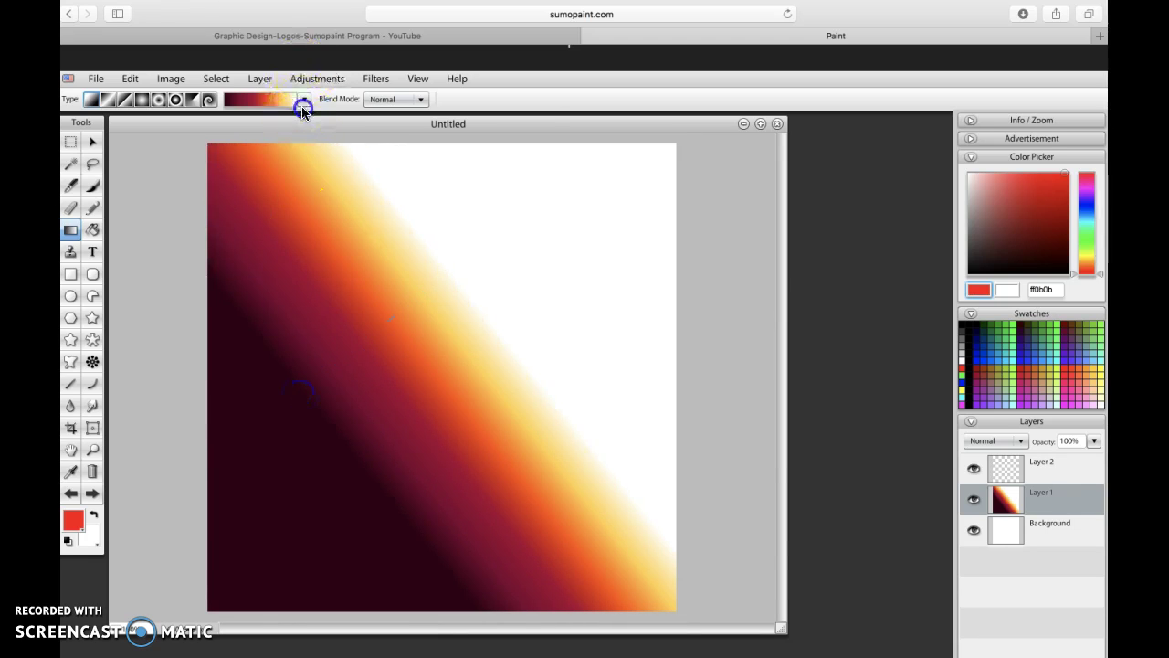
{"action": "left_click", "coordinate": [303, 108]}
{"action": "left_click", "coordinate": [152, 214]}
- Draw three gradient-filled rectangles: top centre, middle and right
{"action": "left_click", "coordinate": [69, 277]}
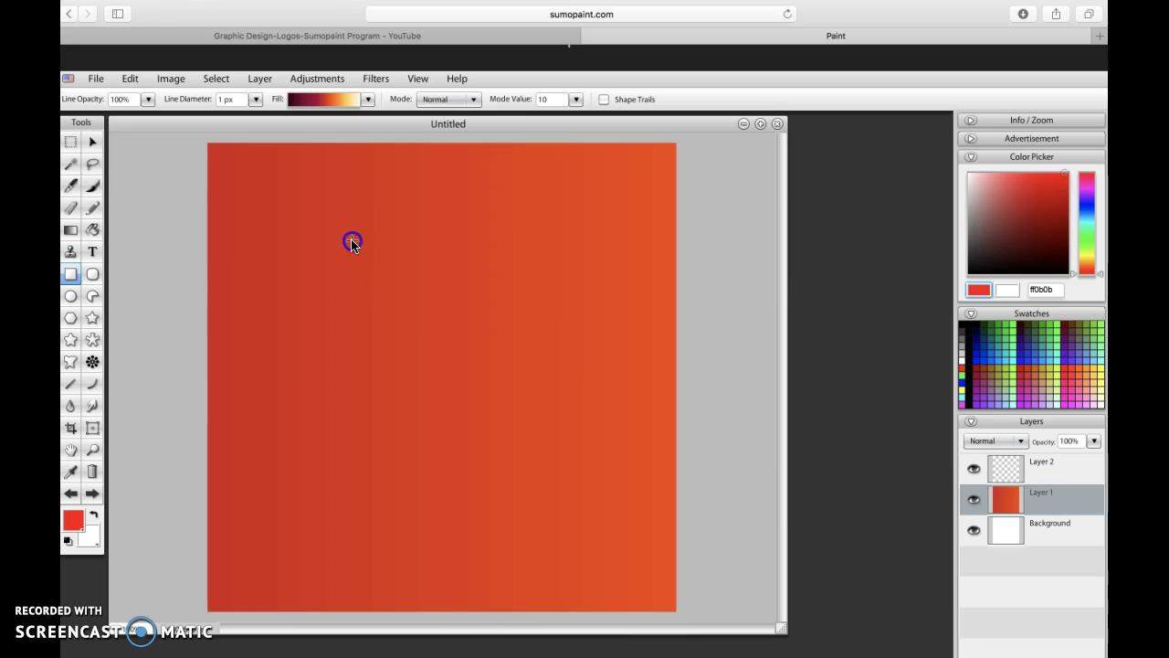
{"action": "left_click_drag", "start_coordinate": [353, 241], "coordinate": [451, 299]}
{"action": "left_click_drag", "start_coordinate": [431, 427], "coordinate": [441, 431]}
{"action": "left_click_drag", "start_coordinate": [528, 392], "coordinate": [596, 435]}
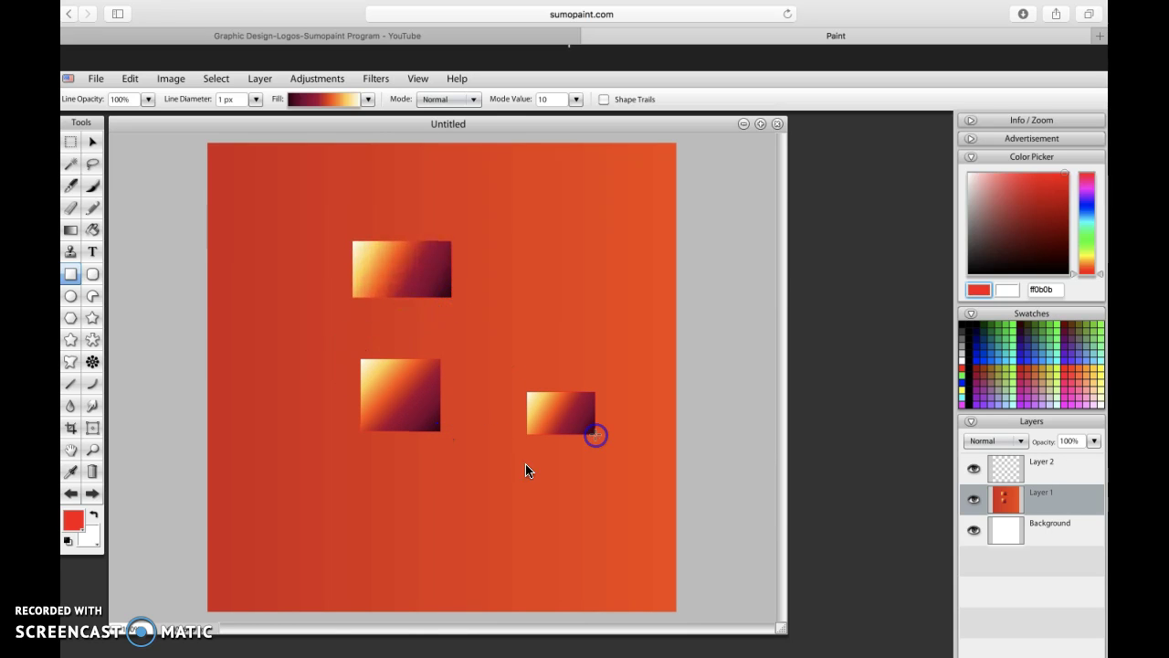
- Change the rectangle fill to solid blue and draw two blue rectangles
{"action": "left_click", "coordinate": [368, 99]}
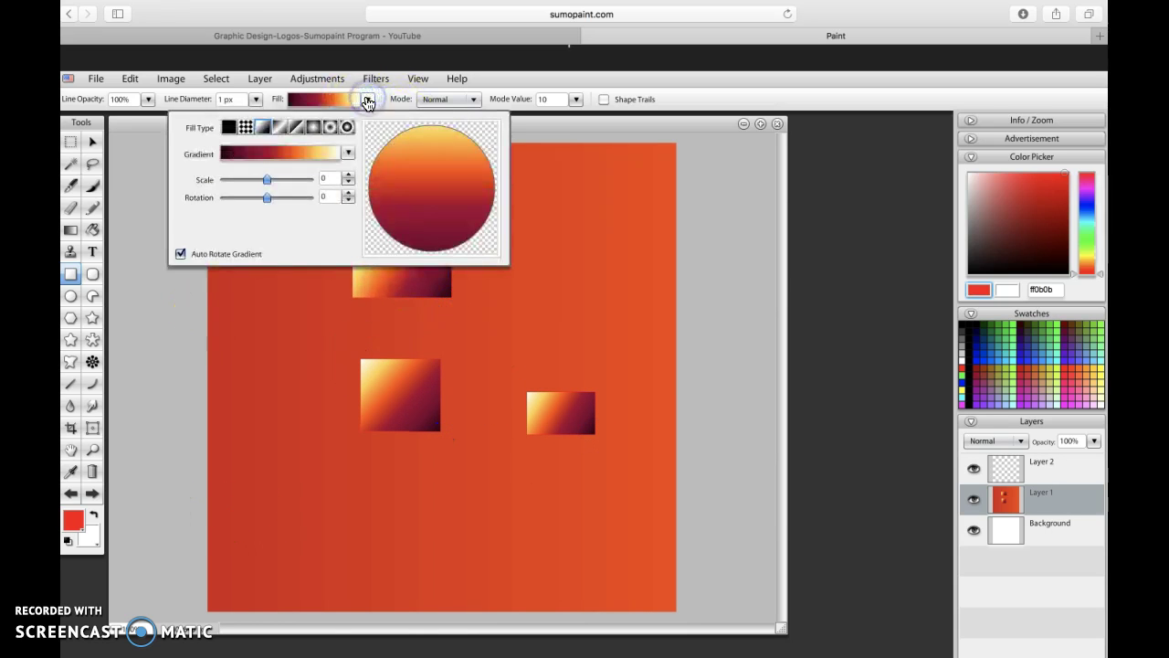
{"action": "left_click", "coordinate": [157, 186]}
{"action": "left_click", "coordinate": [364, 100]}
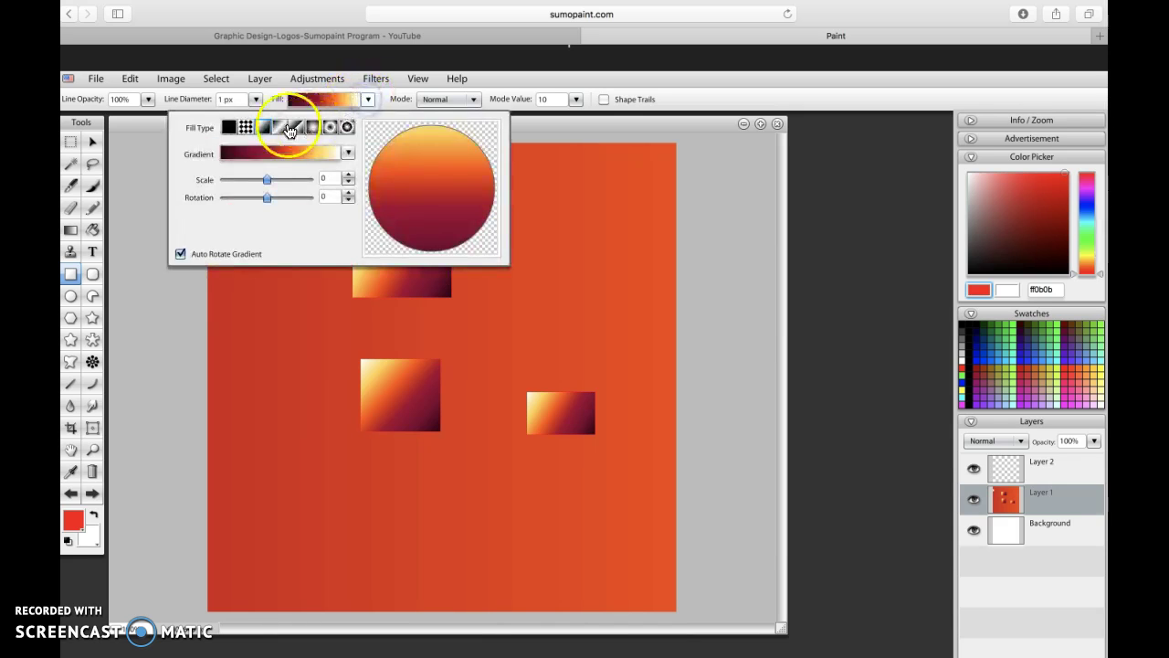
{"action": "left_click", "coordinate": [228, 127]}
{"action": "left_click", "coordinate": [233, 153]}
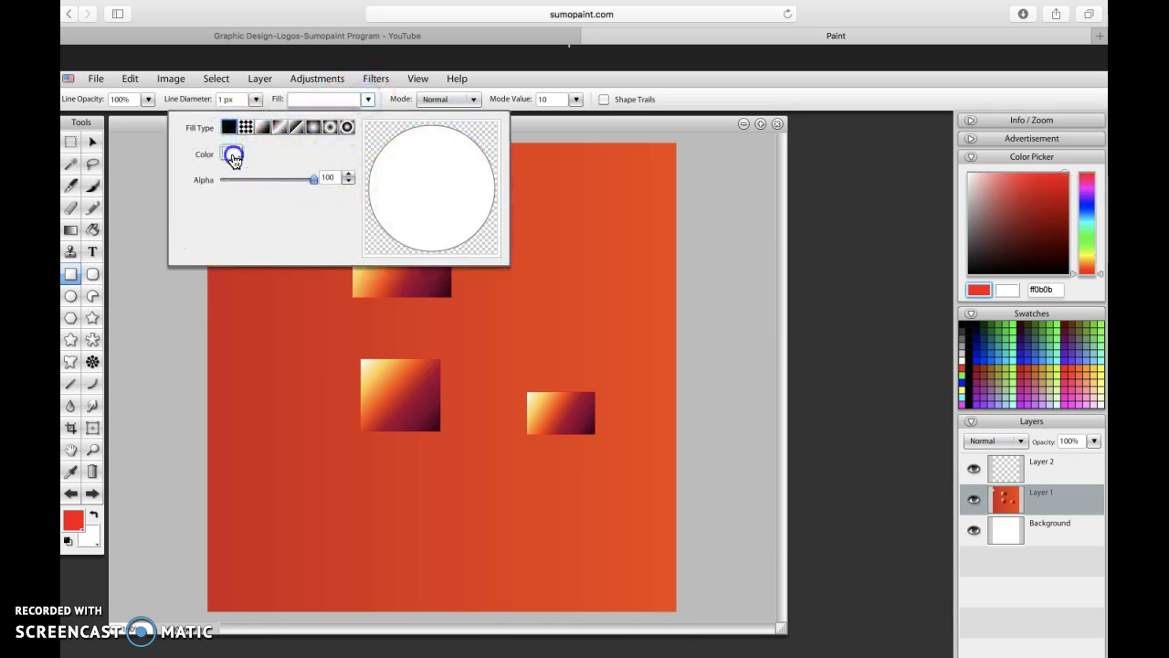
{"action": "left_click_drag", "start_coordinate": [417, 210], "coordinate": [417, 229]}
{"action": "left_click", "coordinate": [471, 365]}
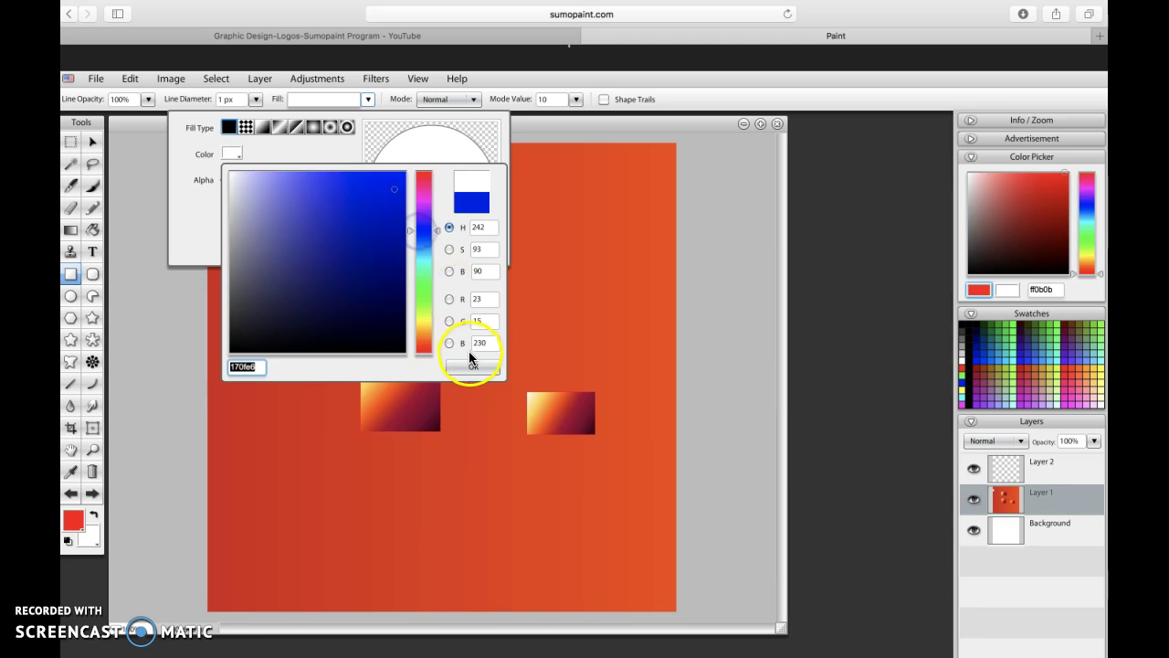
{"action": "left_click_drag", "start_coordinate": [502, 292], "coordinate": [563, 330]}
{"action": "left_click_drag", "start_coordinate": [291, 322], "coordinate": [387, 375]}
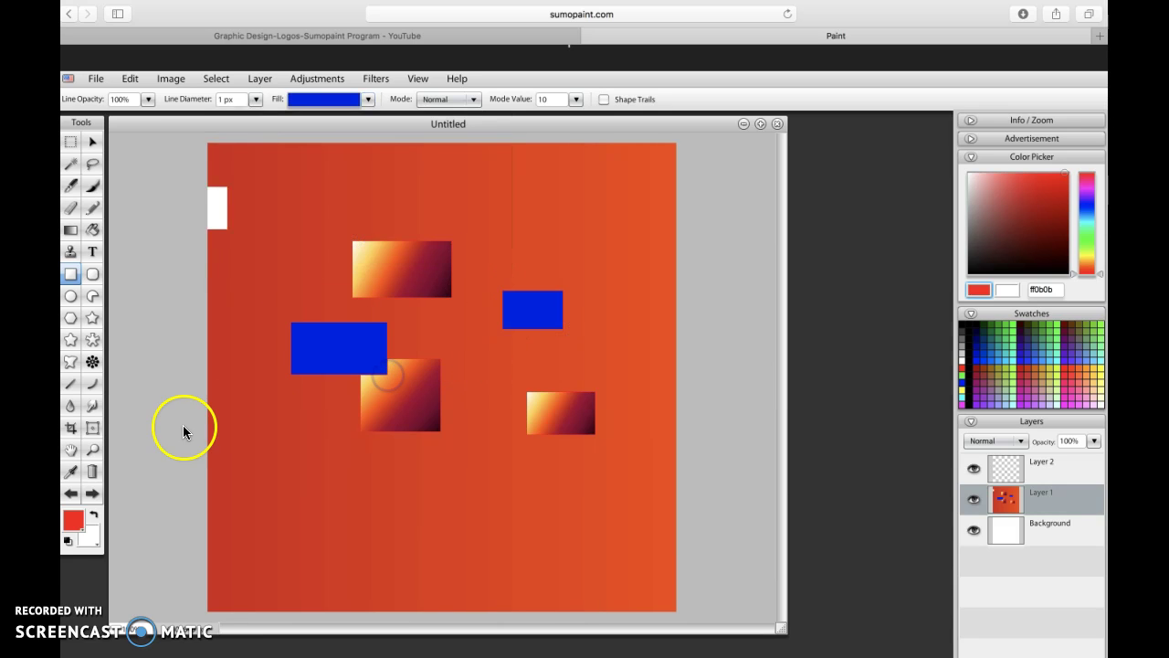
- Type 'Logo Design' in a text box above the top rectangle, coloured black
{"action": "left_click", "coordinate": [91, 253]}
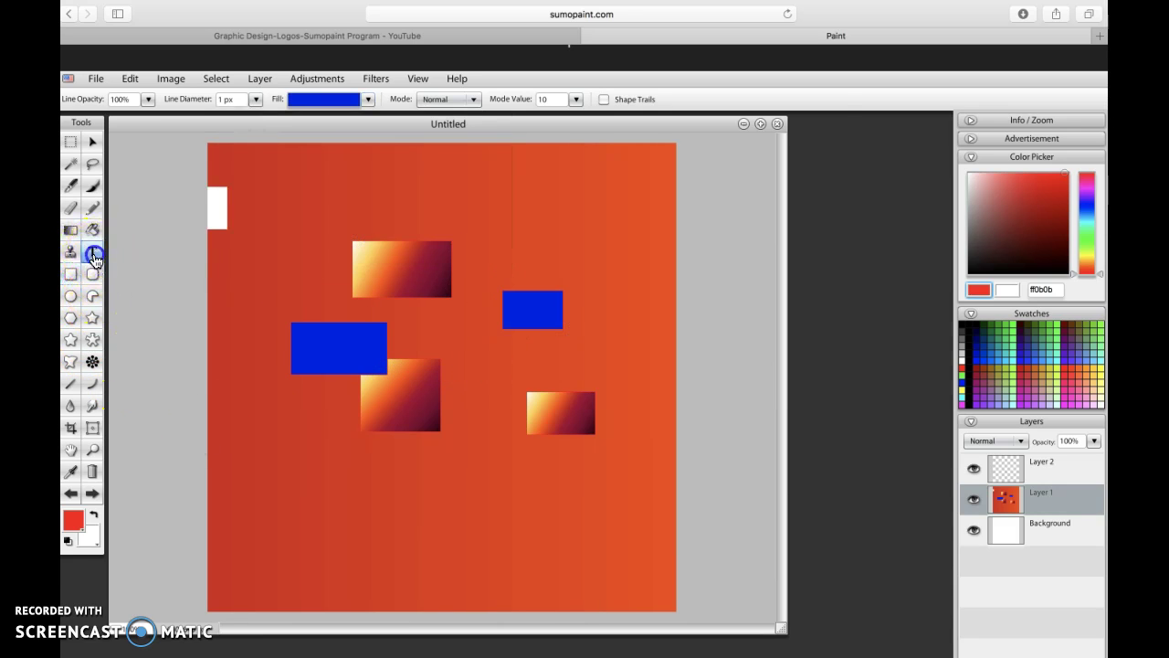
{"action": "left_click", "coordinate": [299, 212]}
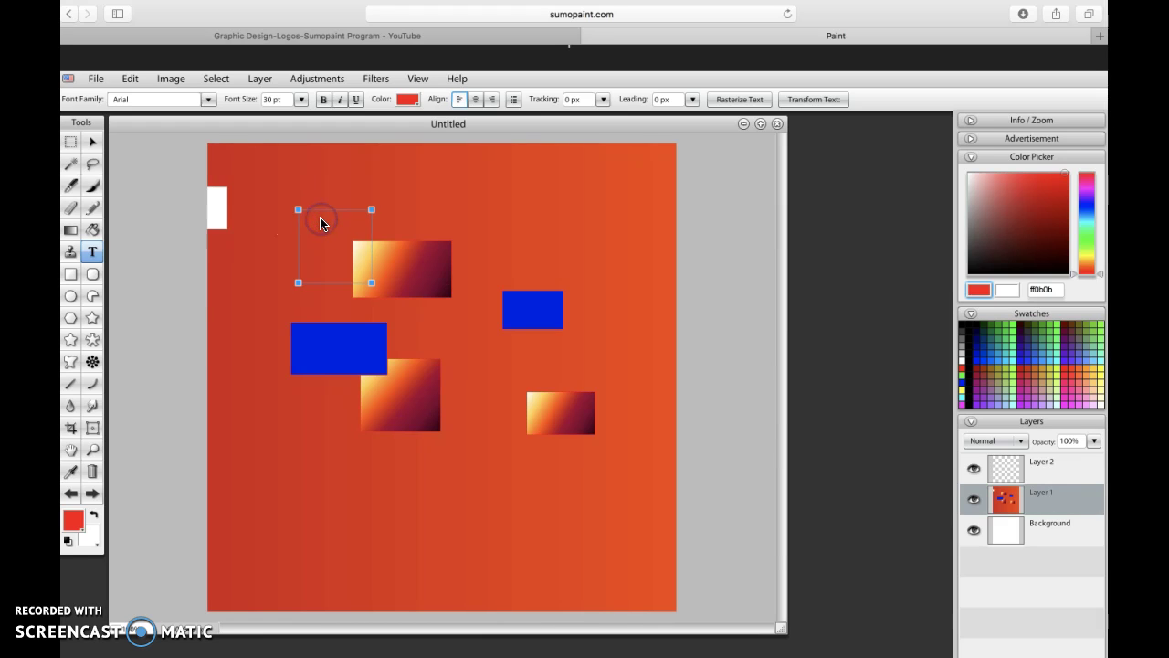
{"action": "type", "text": "Logo Design"}
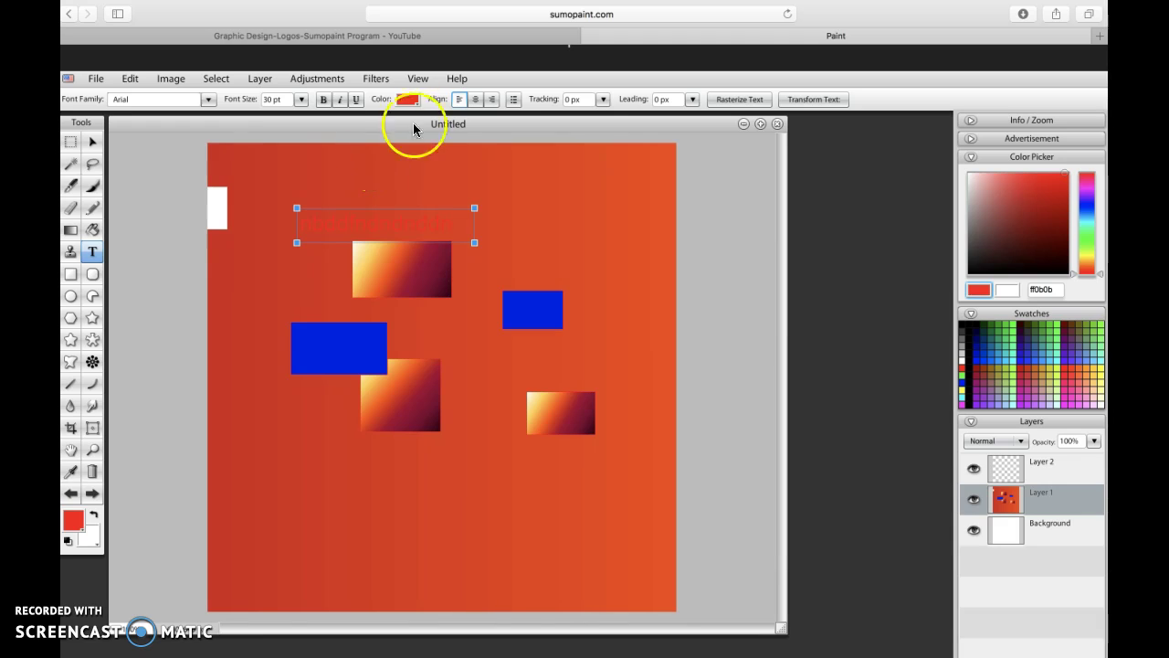
{"action": "left_click", "coordinate": [406, 99]}
{"action": "left_click", "coordinate": [416, 313]}
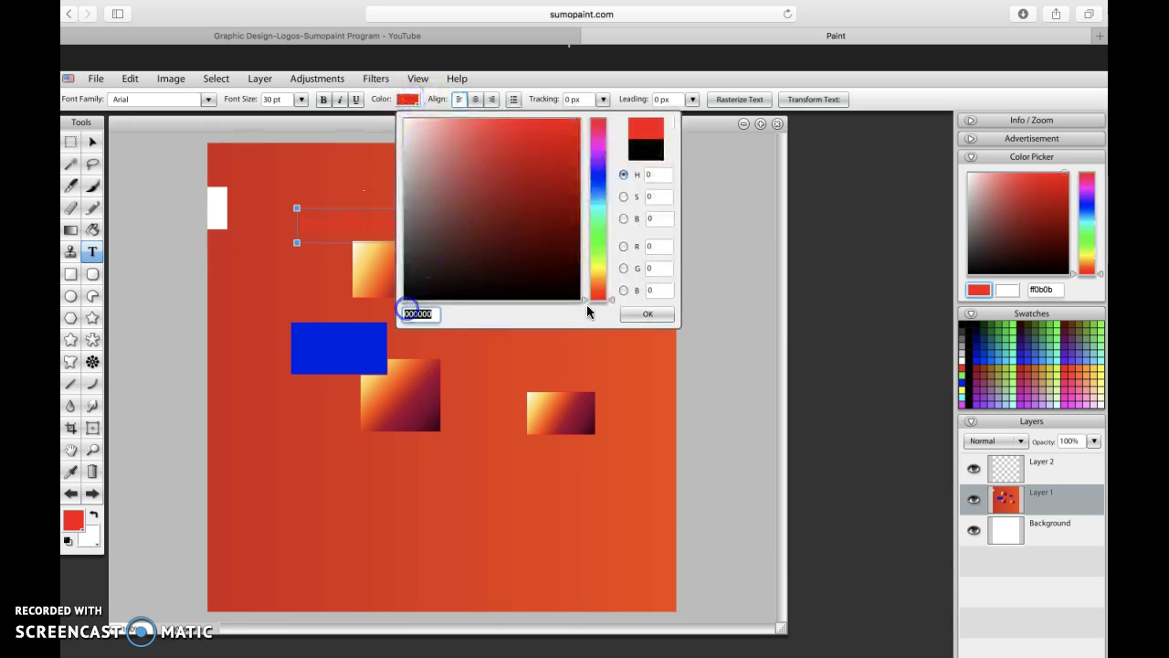
{"action": "left_click", "coordinate": [647, 314]}
{"action": "left_click", "coordinate": [443, 233]}
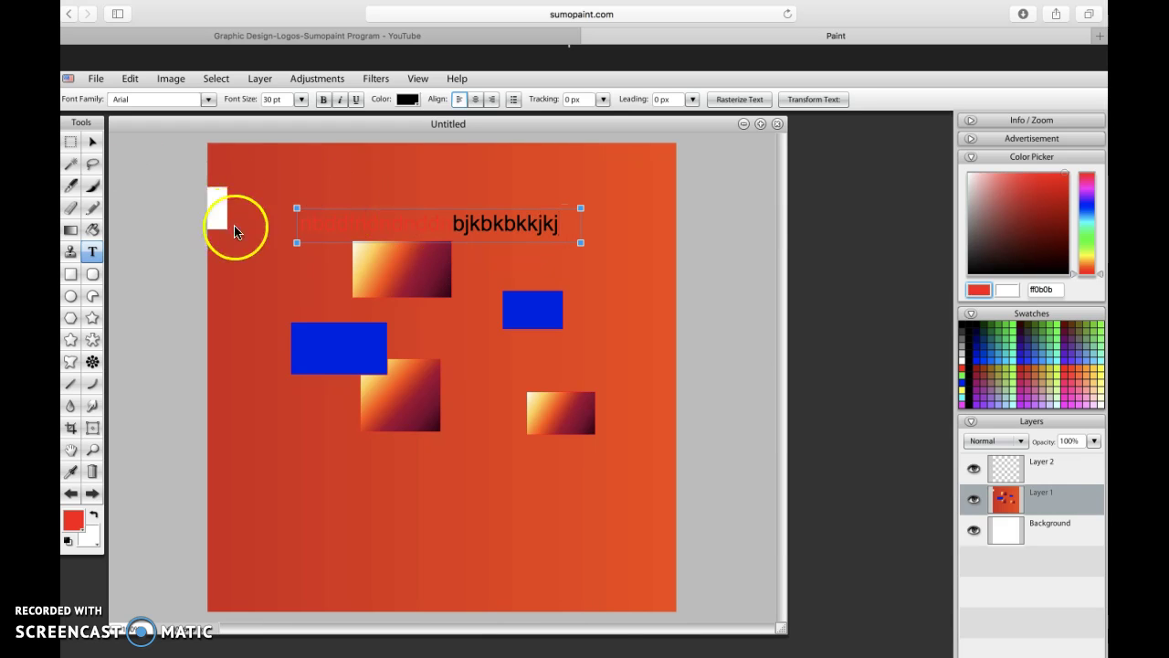
- Start a new text box above the blue rectangle with 30 pt Arial font
{"action": "left_click", "coordinate": [70, 142]}
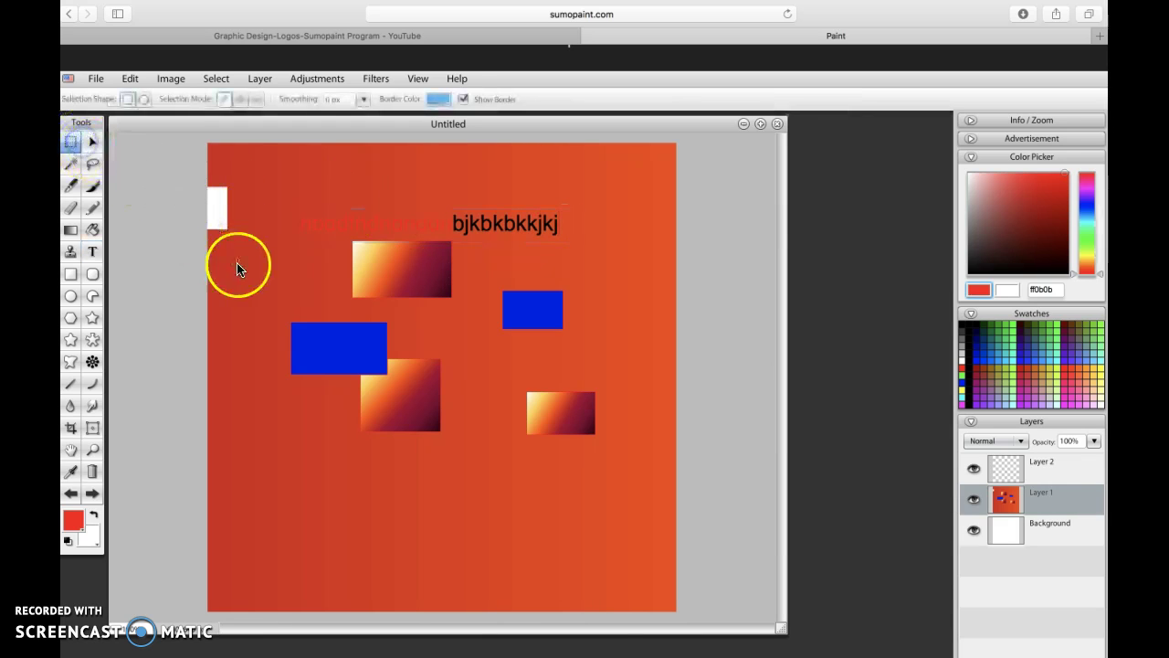
{"action": "left_click", "coordinate": [286, 247]}
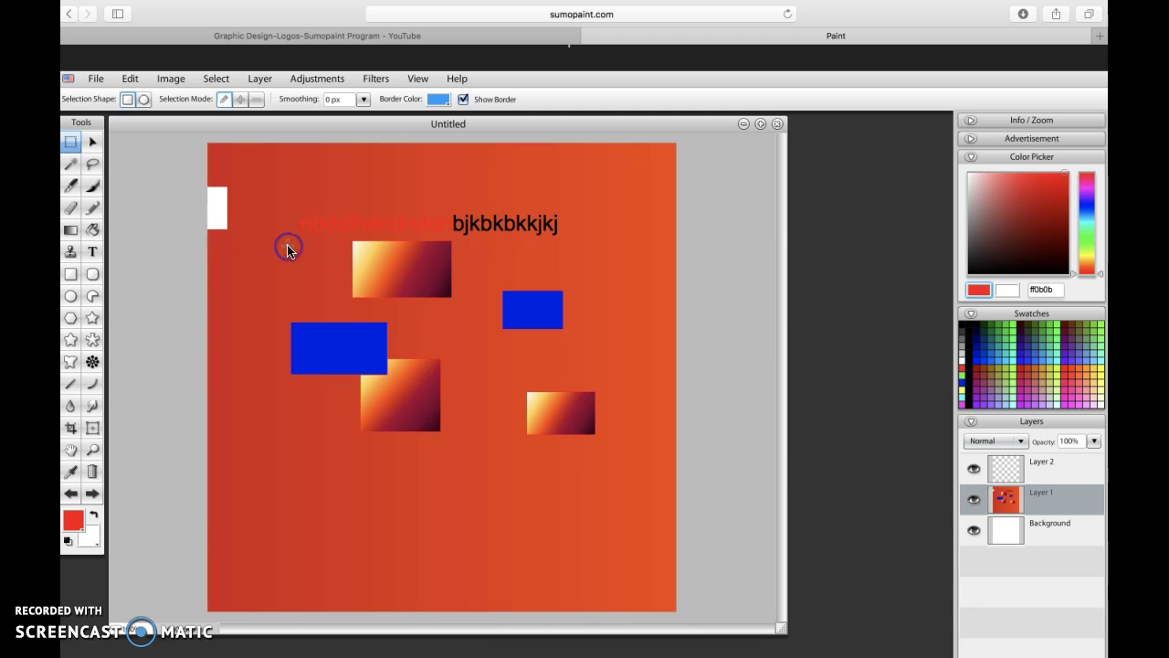
{"action": "left_click", "coordinate": [92, 251]}
{"action": "left_click", "coordinate": [279, 290]}
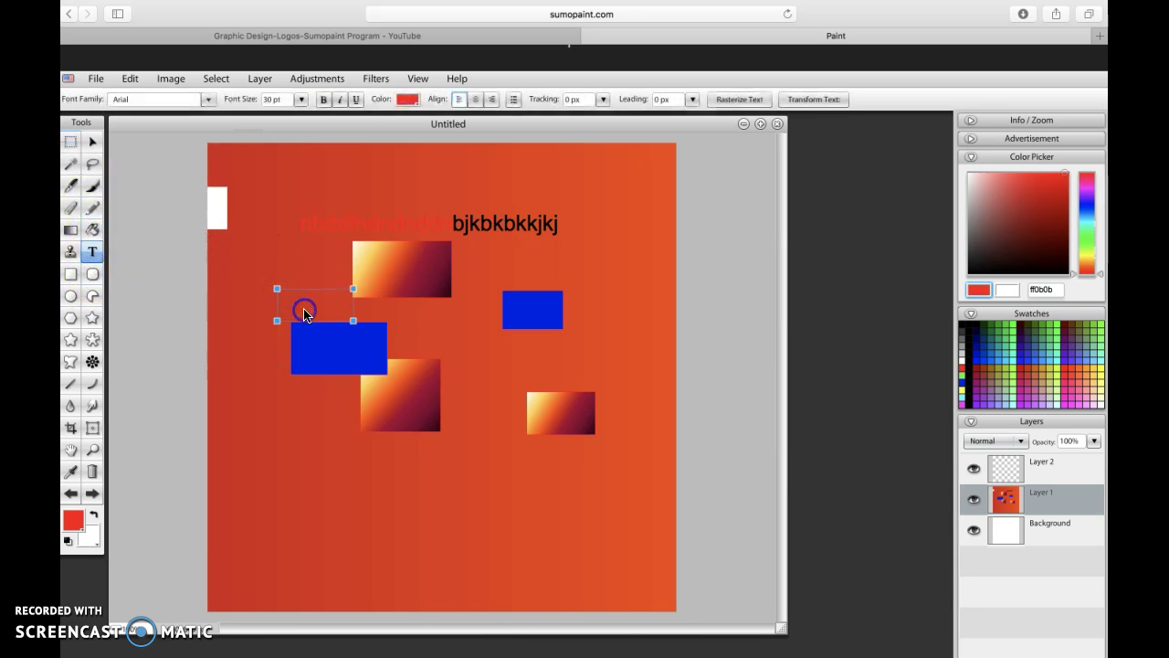
{"action": "left_click", "coordinate": [300, 98]}
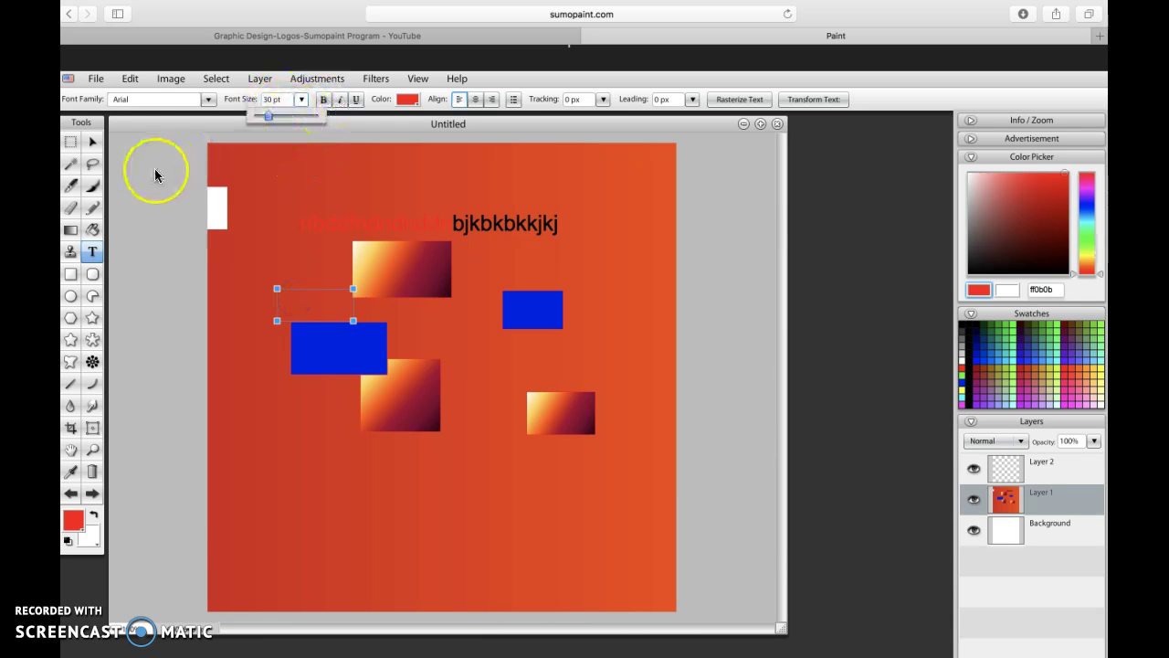
{"action": "left_click", "coordinate": [208, 99]}
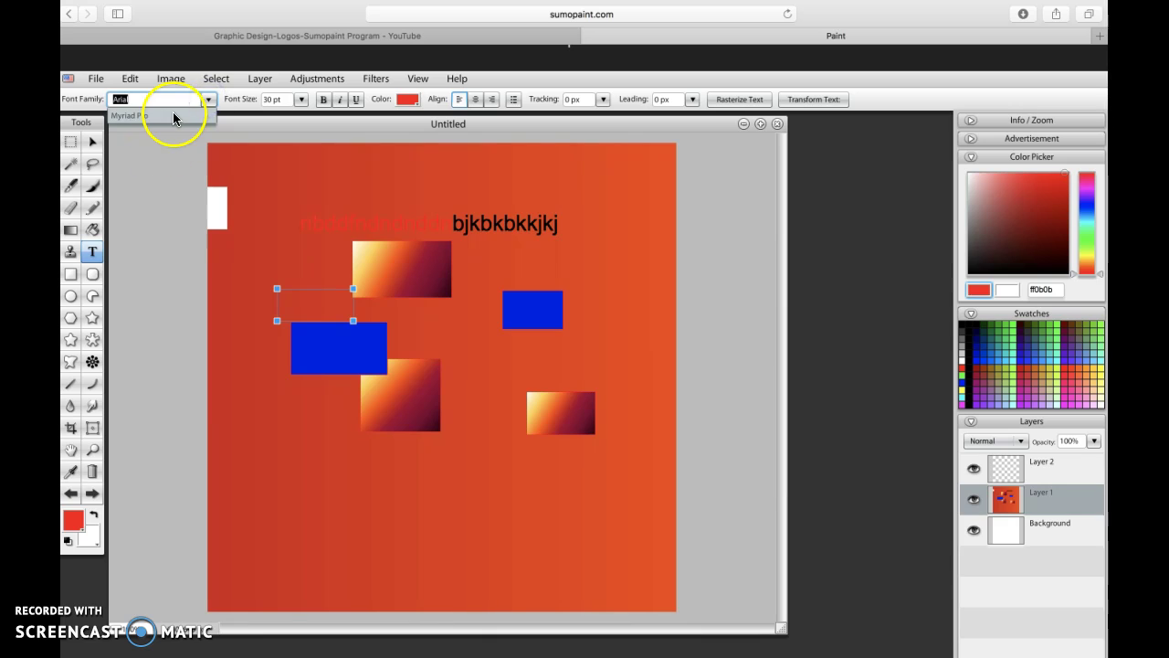
{"action": "left_click", "coordinate": [146, 201]}
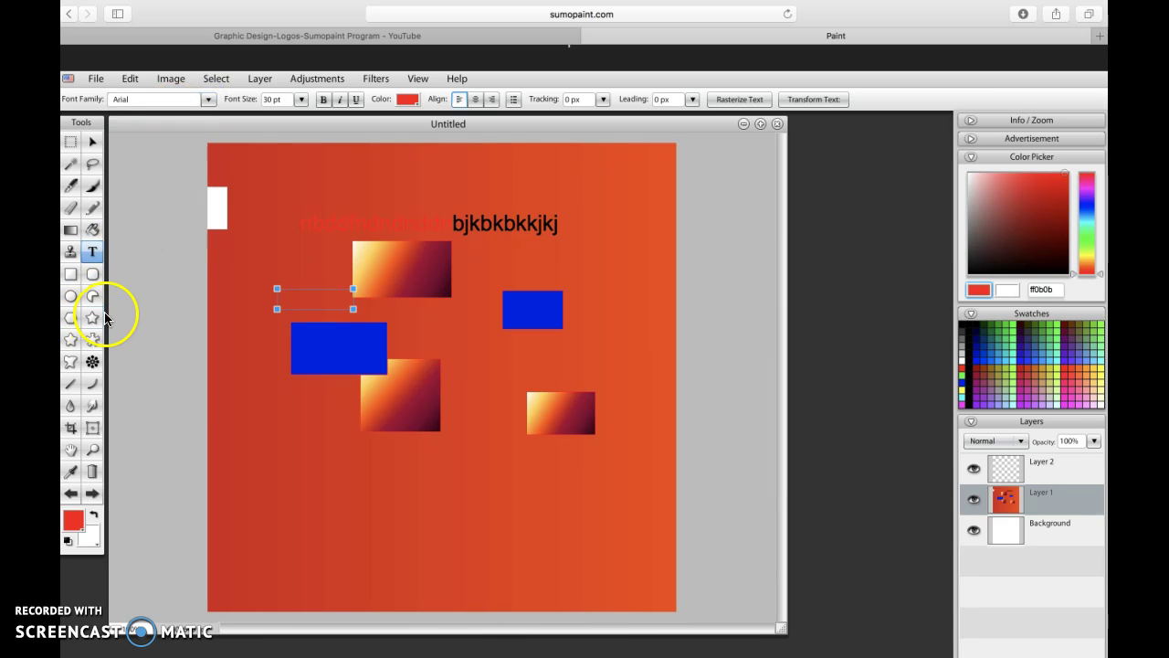
- Bucket-fill the canvas background with near-black colour 2a1e1e
{"action": "left_click", "coordinate": [92, 229]}
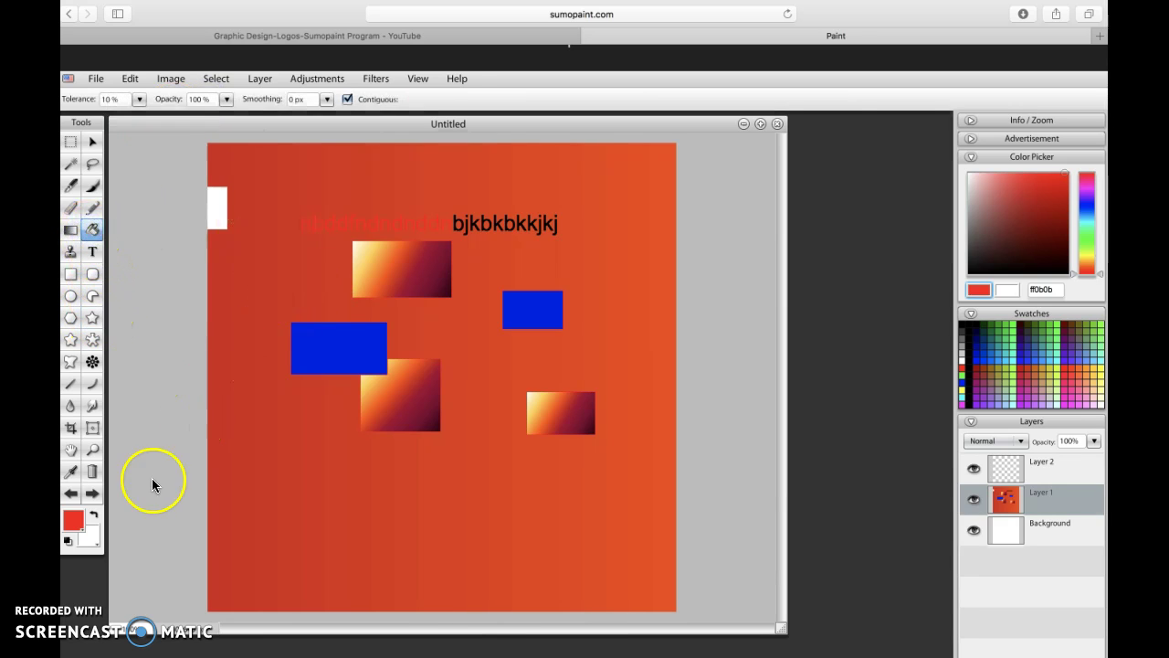
{"action": "left_click", "coordinate": [80, 520]}
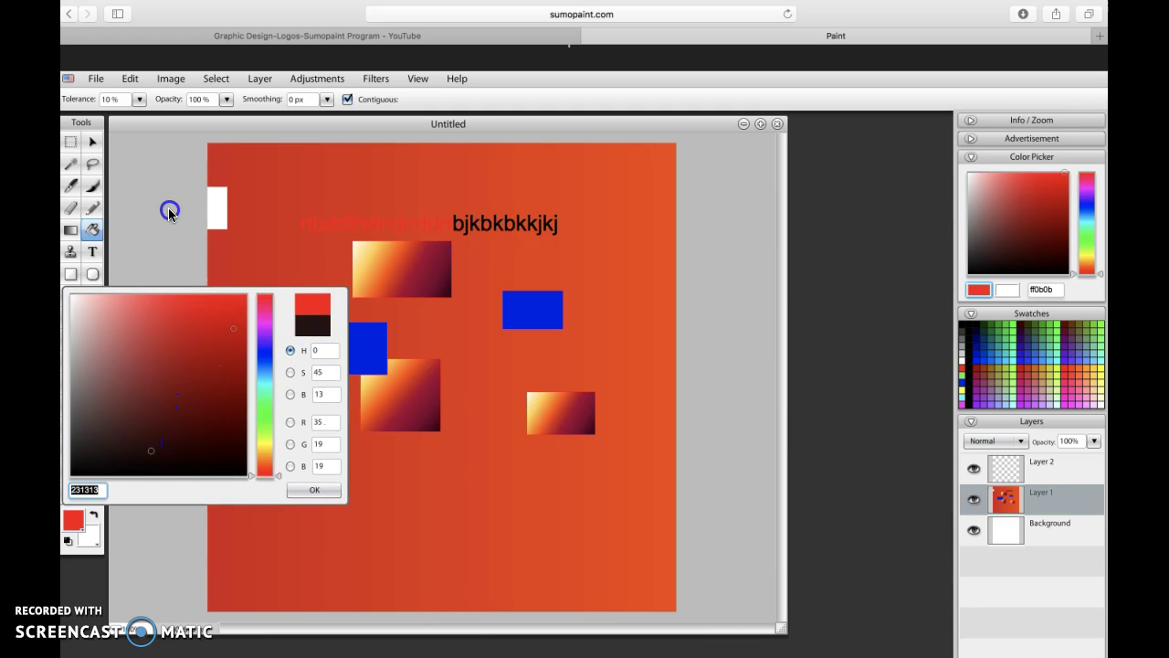
{"action": "left_click", "coordinate": [265, 304]}
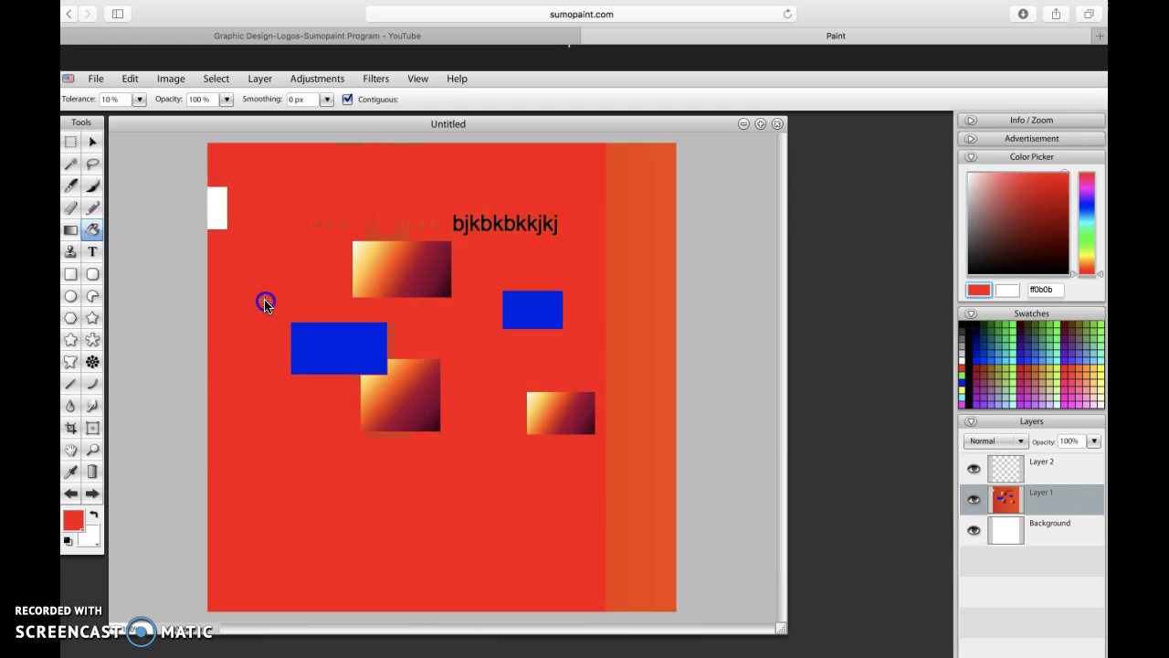
{"action": "left_click", "coordinate": [81, 520]}
{"action": "left_click", "coordinate": [128, 451]}
{"action": "left_click", "coordinate": [316, 487]}
{"action": "left_click", "coordinate": [324, 488]}
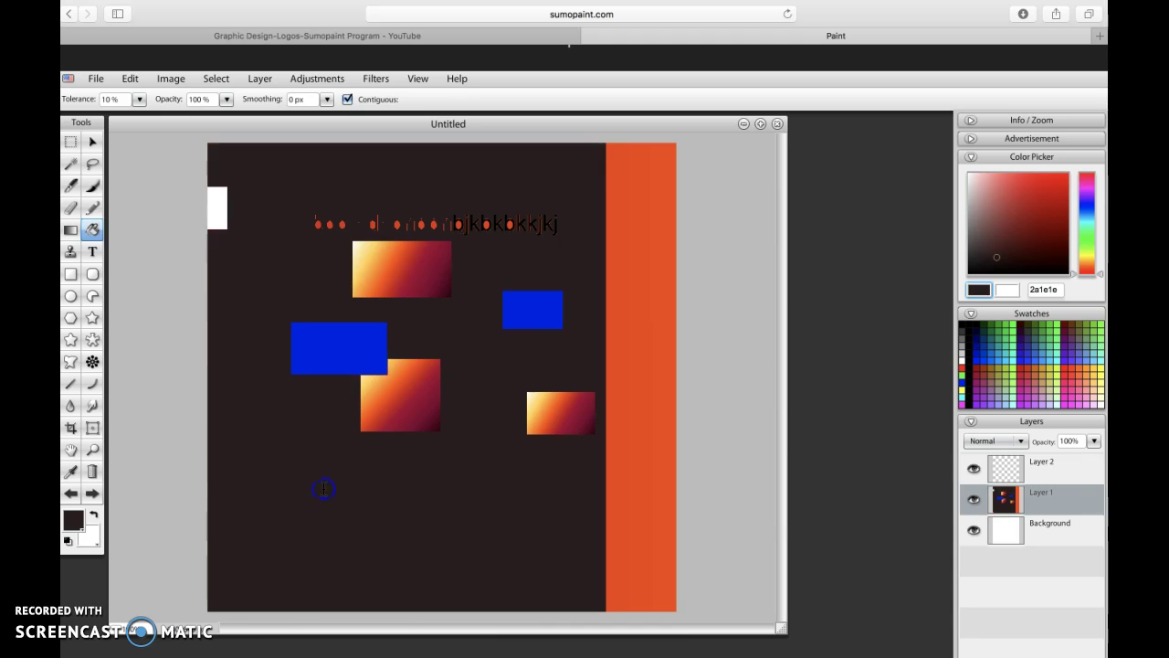
- Paint dark over the left blue rectangle with the large 117 px circular brush
{"action": "left_click", "coordinate": [92, 208]}
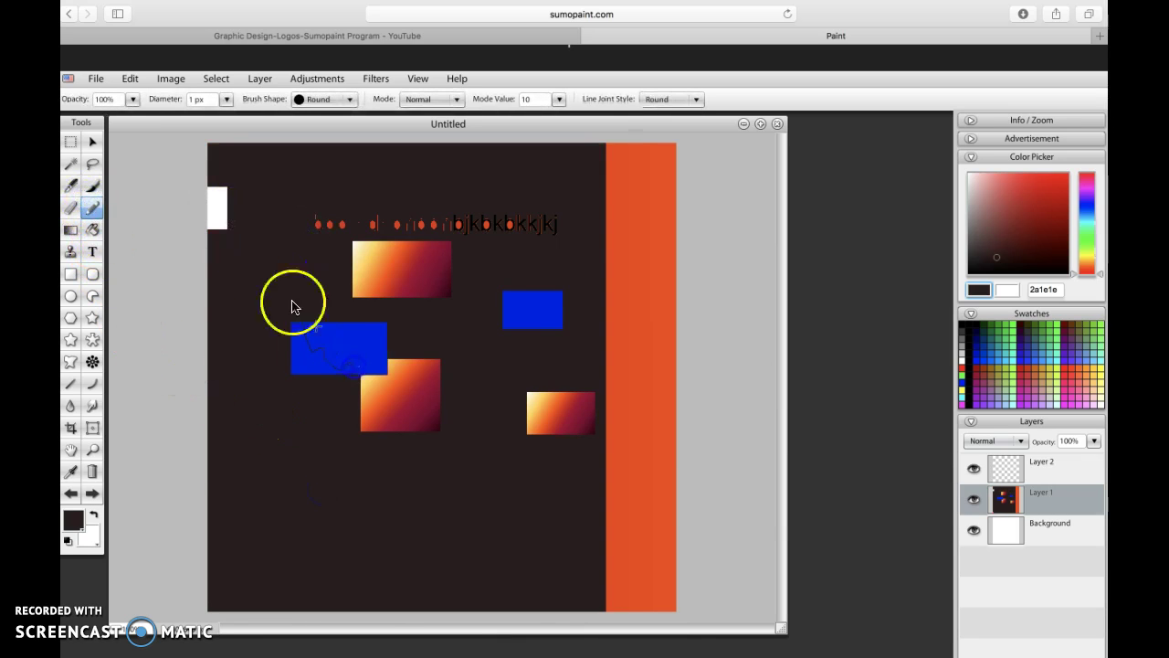
{"action": "left_click", "coordinate": [85, 186]}
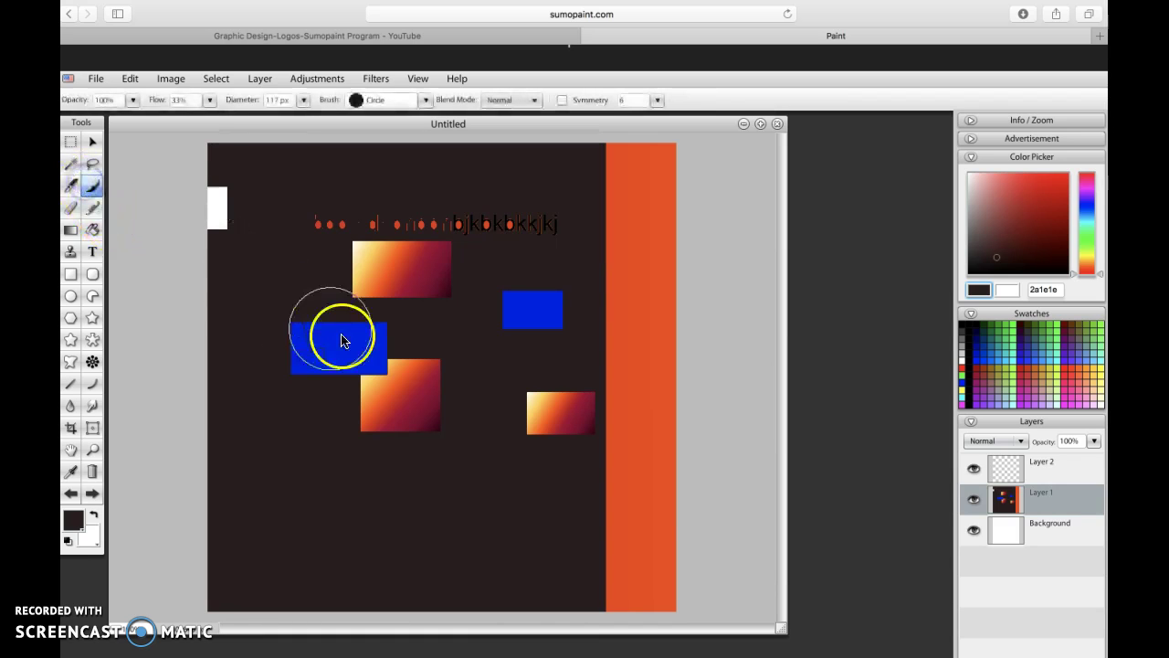
{"action": "mouse_move", "coordinate": [341, 341]}
{"action": "left_mouse_down"}
{"action": "mouse_move", "coordinate": [287, 330]}
{"action": "mouse_move", "coordinate": [331, 380]}
{"action": "mouse_move", "coordinate": [363, 484]}
{"action": "mouse_move", "coordinate": [435, 478]}
{"action": "mouse_move", "coordinate": [435, 423]}
{"action": "left_mouse_up"}
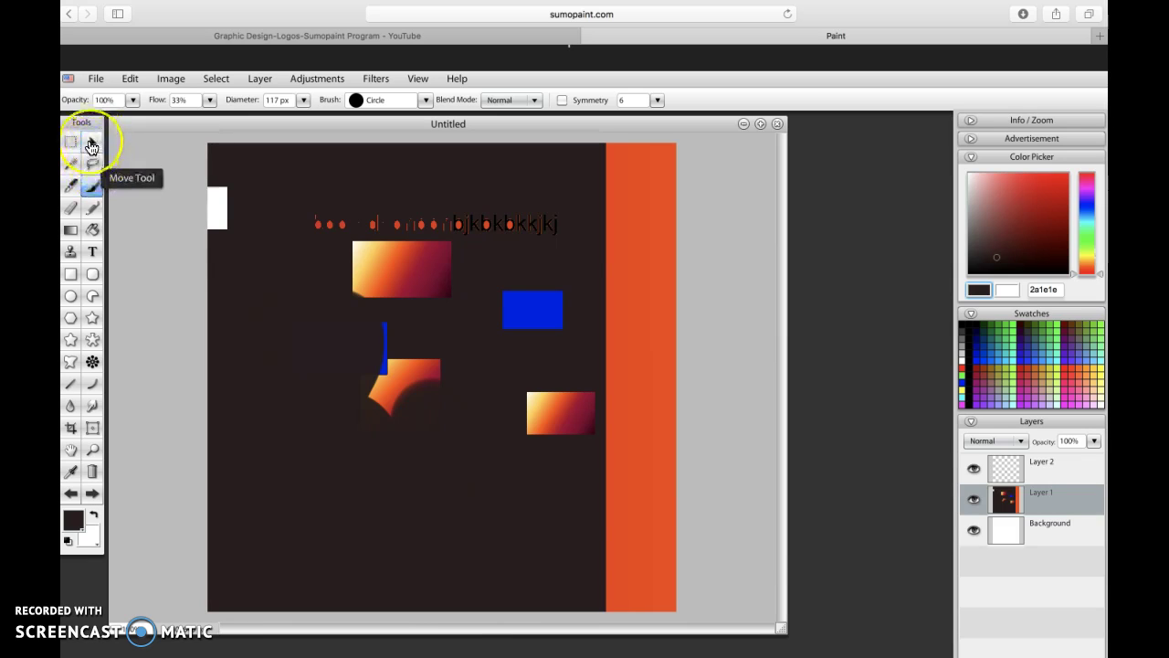
- Draw a large white circle with the Ellipse tool on Layer 2
{"action": "left_click", "coordinate": [92, 144]}
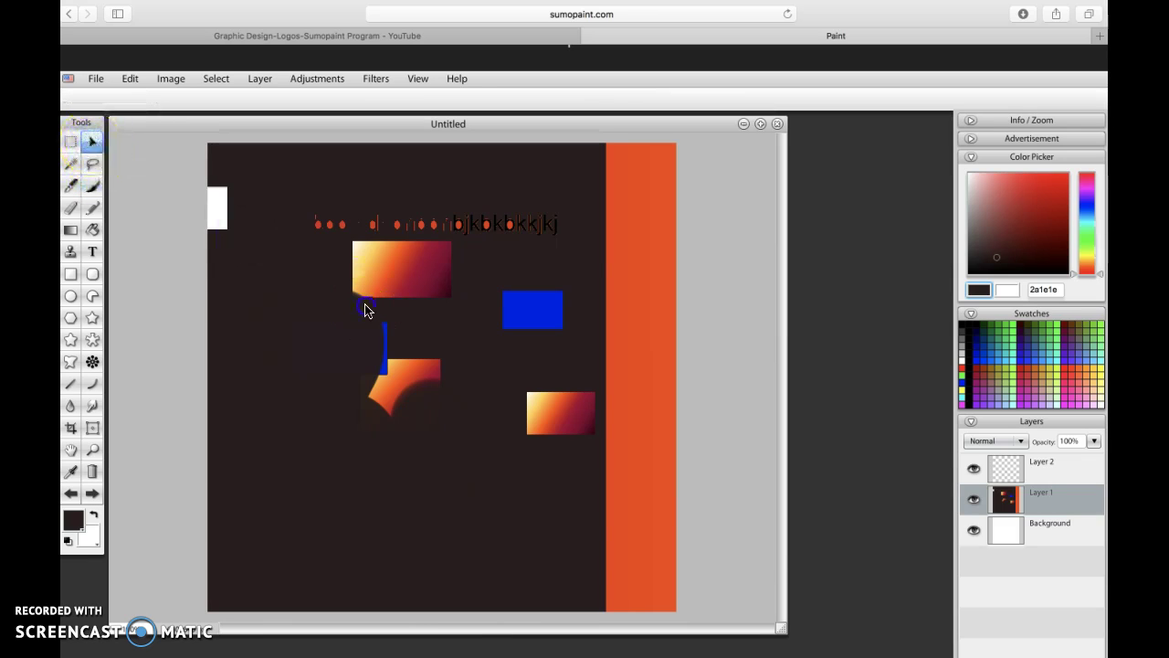
{"action": "mouse_move", "coordinate": [365, 308]}
{"action": "left_mouse_down"}
{"action": "mouse_move", "coordinate": [326, 339]}
{"action": "mouse_move", "coordinate": [460, 303]}
{"action": "mouse_move", "coordinate": [392, 229]}
{"action": "mouse_move", "coordinate": [399, 302]}
{"action": "mouse_move", "coordinate": [364, 311]}
{"action": "left_mouse_up"}
{"action": "double_click", "coordinate": [1040, 466]}
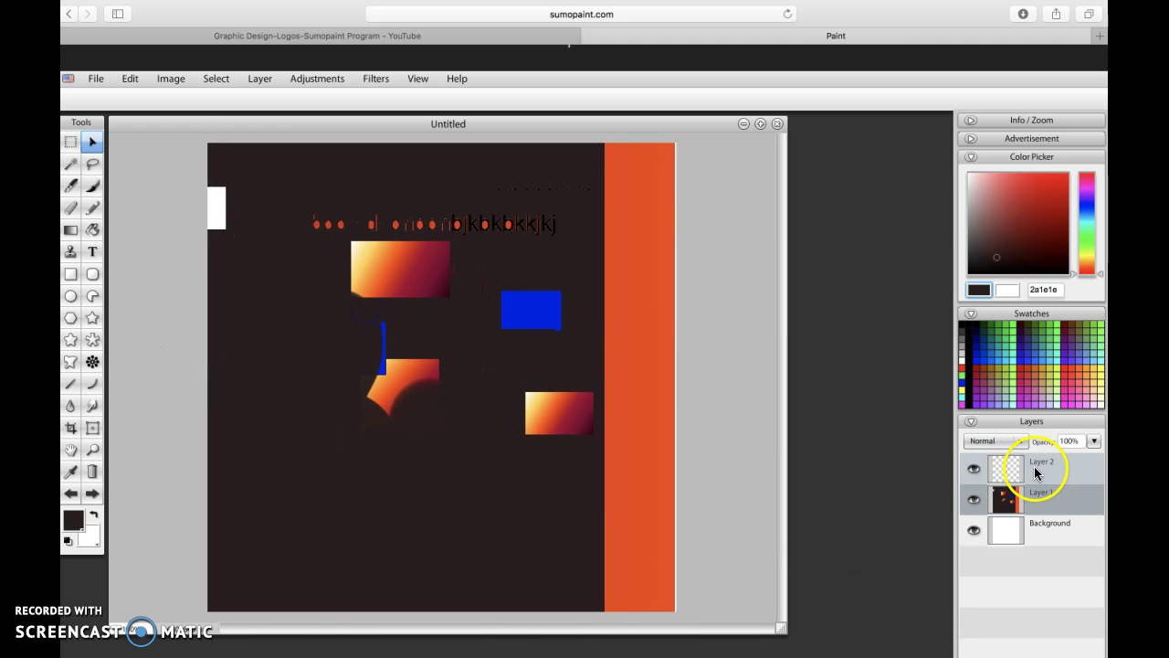
{"action": "left_click", "coordinate": [70, 296]}
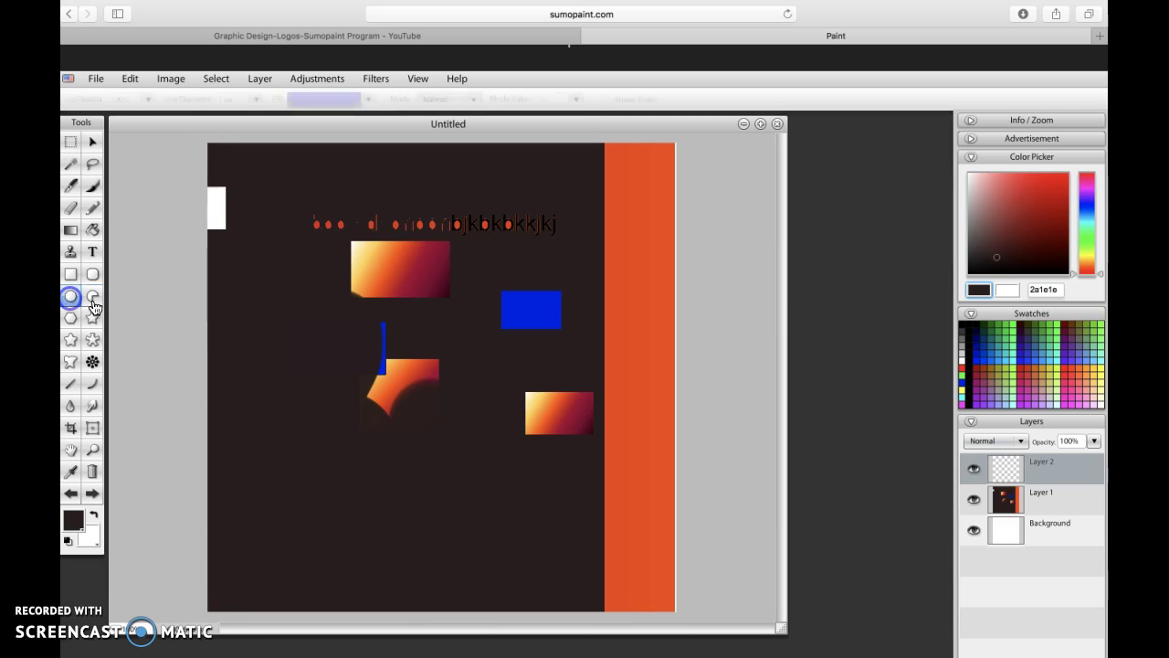
{"action": "left_click_drag", "start_coordinate": [287, 347], "coordinate": [459, 491]}
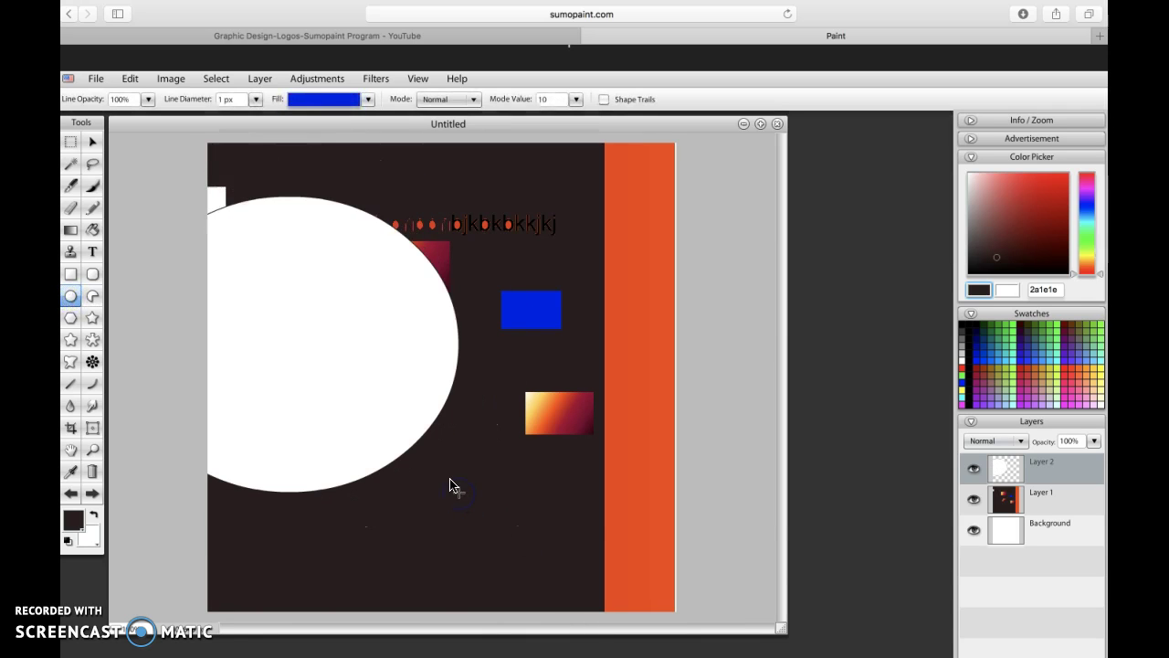
- Move the white circle right and down, then shift Layer 1's contents slightly lower
{"action": "left_click", "coordinate": [94, 140]}
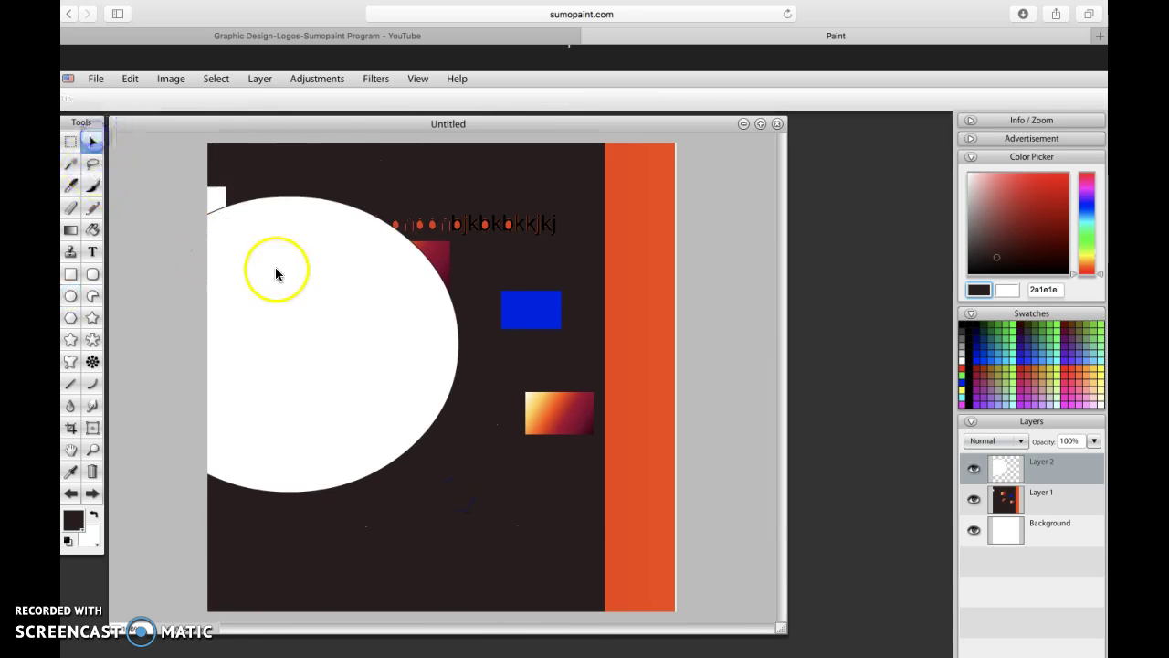
{"action": "left_click_drag", "start_coordinate": [274, 269], "coordinate": [342, 313]}
{"action": "left_click", "coordinate": [1055, 505]}
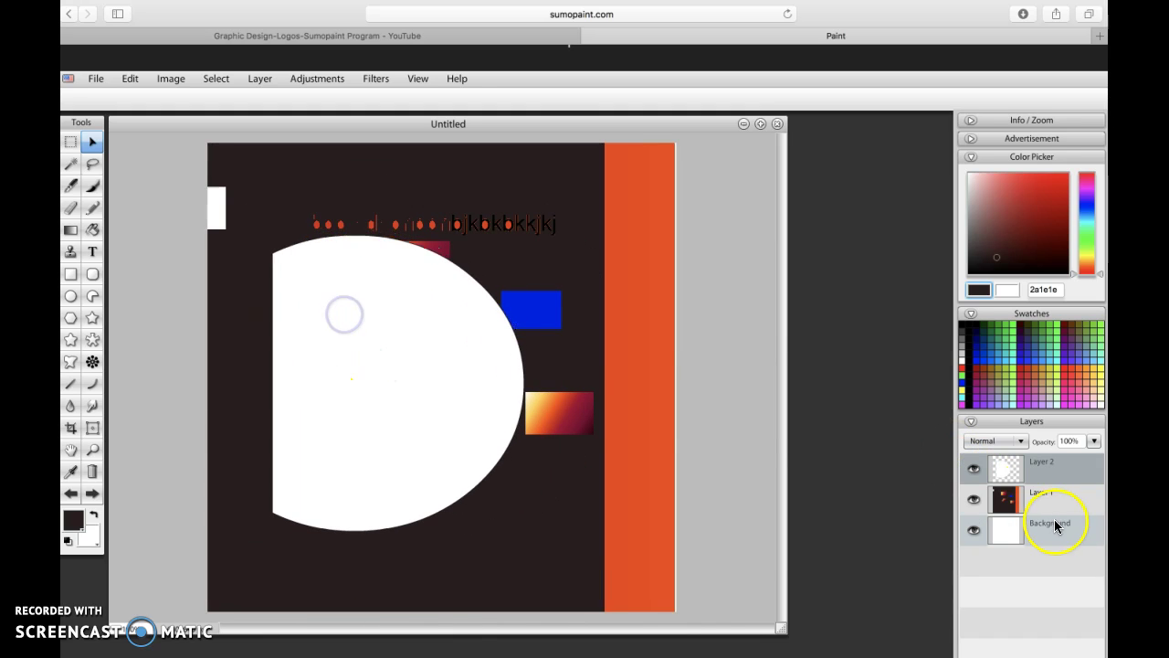
{"action": "double_click", "coordinate": [1057, 496]}
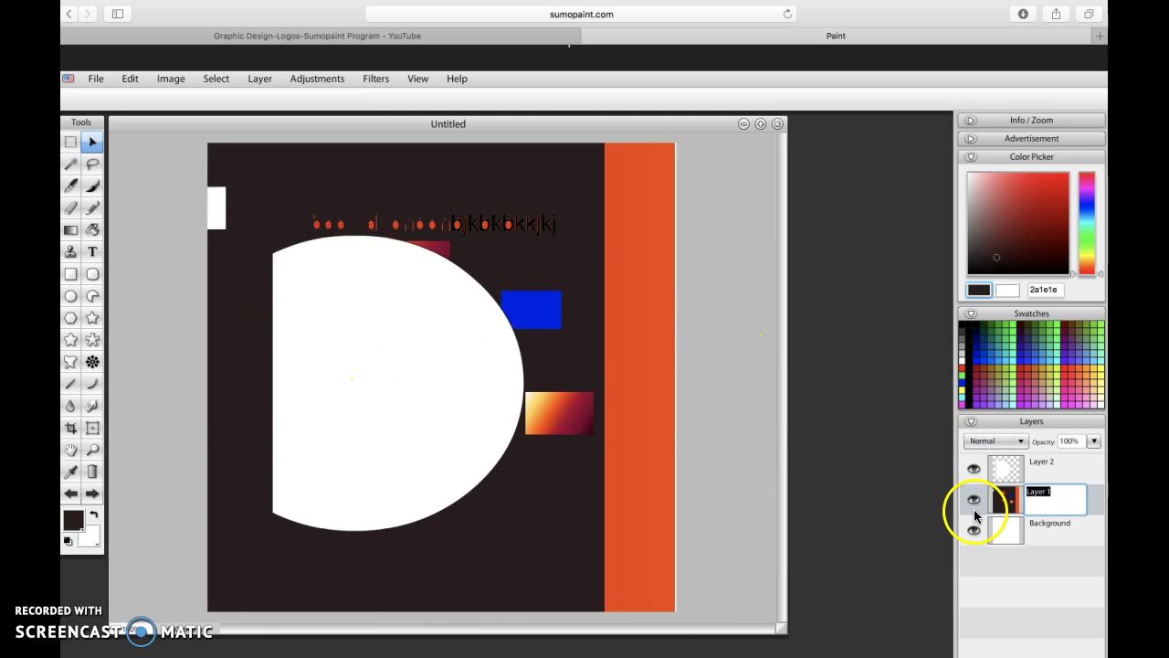
{"action": "left_click_drag", "start_coordinate": [619, 357], "coordinate": [602, 312]}
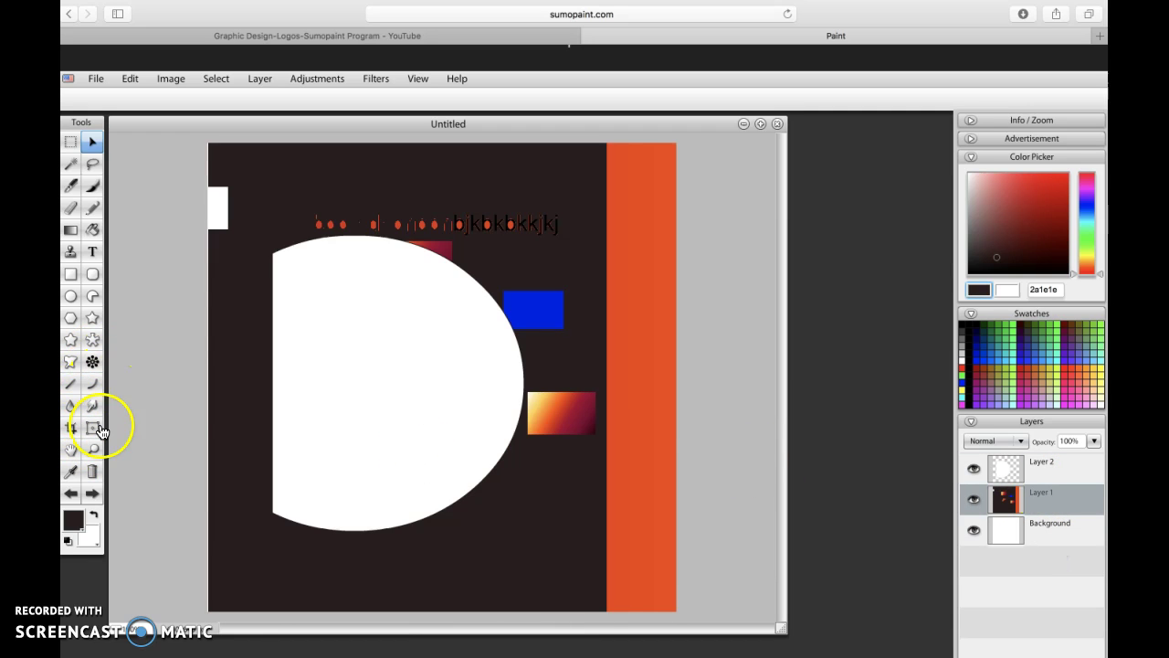
- Draw two black straight lines across the white circle on Layer 2, one long diagonal
{"action": "left_click", "coordinate": [71, 384]}
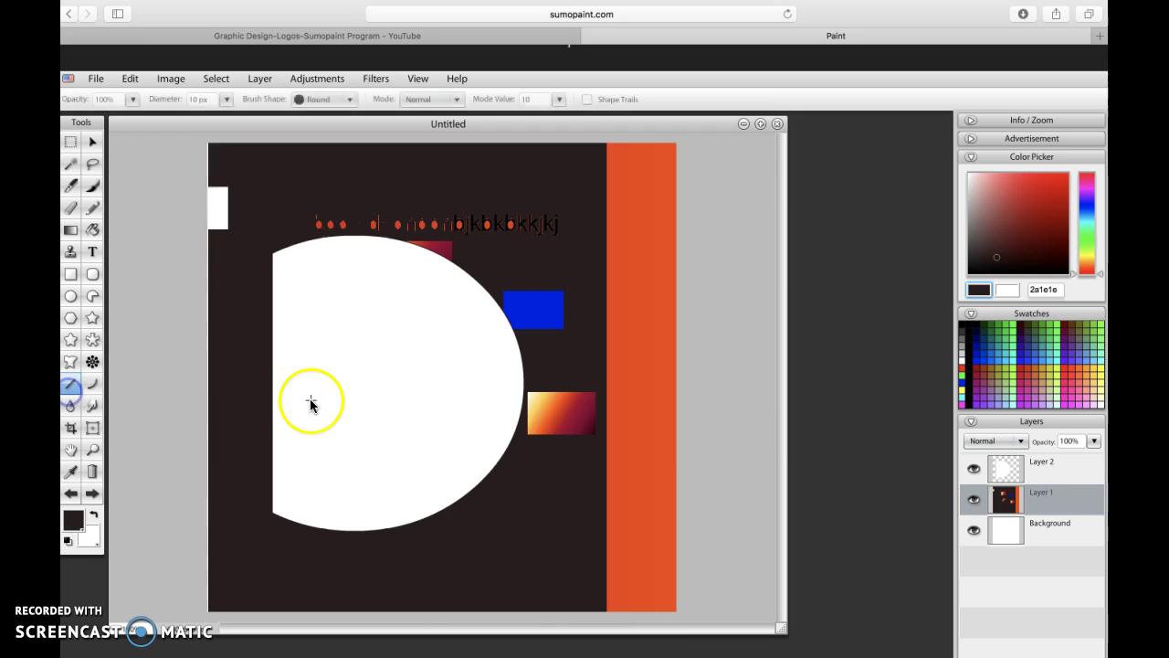
{"action": "left_click", "coordinate": [75, 519]}
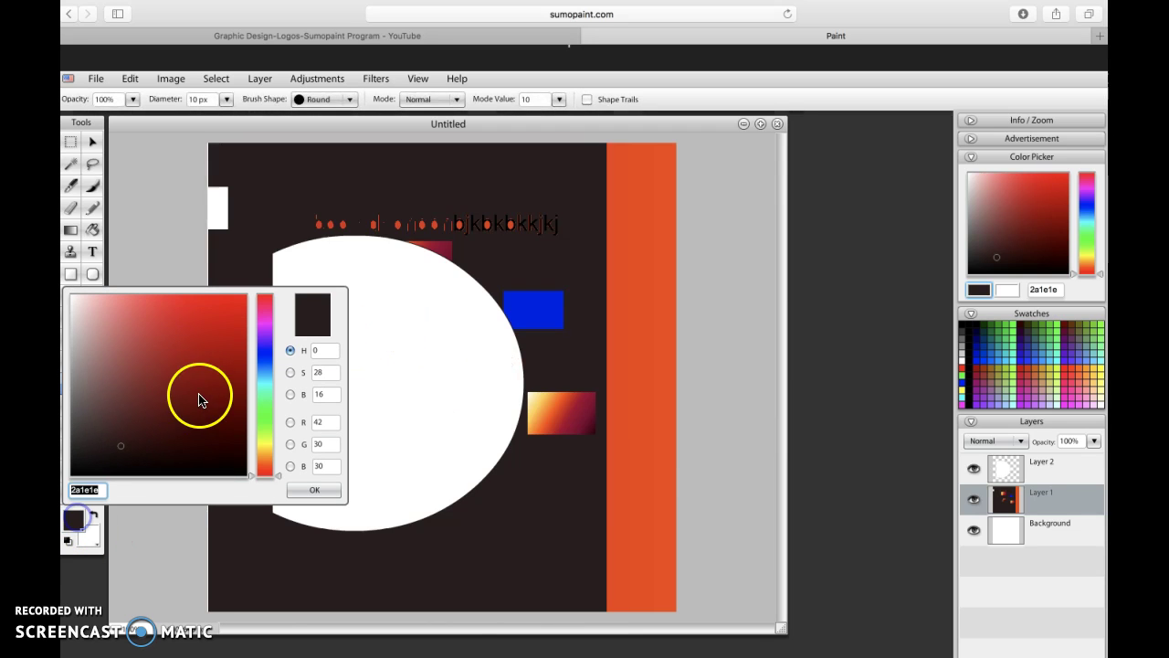
{"action": "left_click_drag", "start_coordinate": [201, 396], "coordinate": [86, 485]}
{"action": "left_click", "coordinate": [317, 490]}
{"action": "left_click", "coordinate": [1000, 475]}
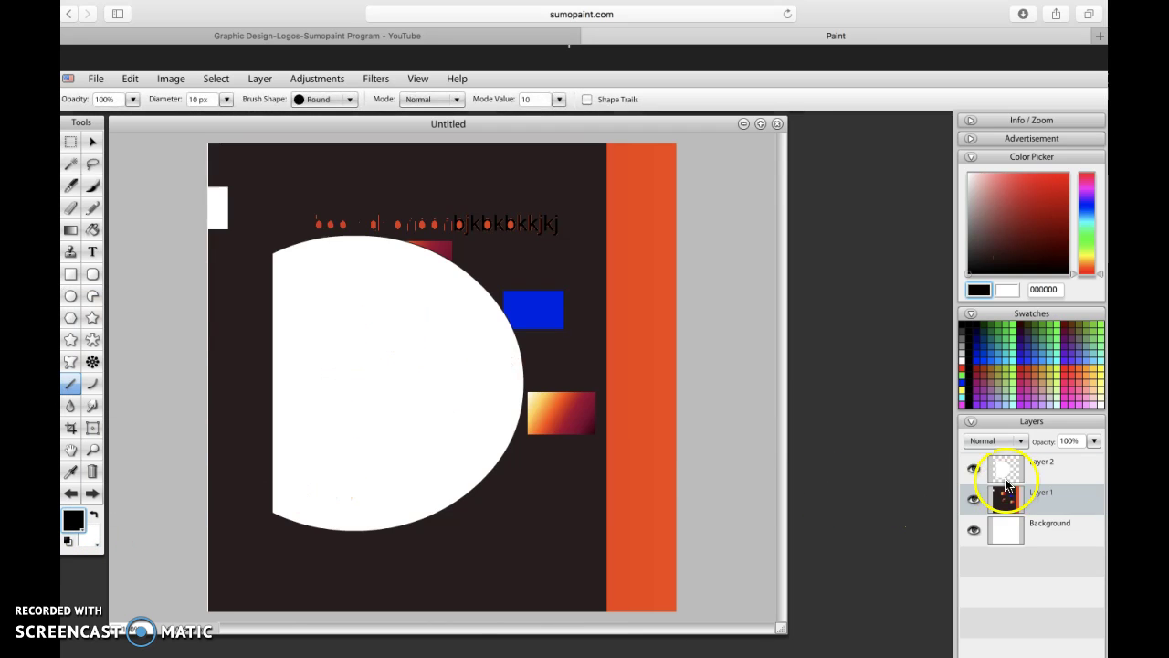
{"action": "left_click_drag", "start_coordinate": [359, 286], "coordinate": [425, 403]}
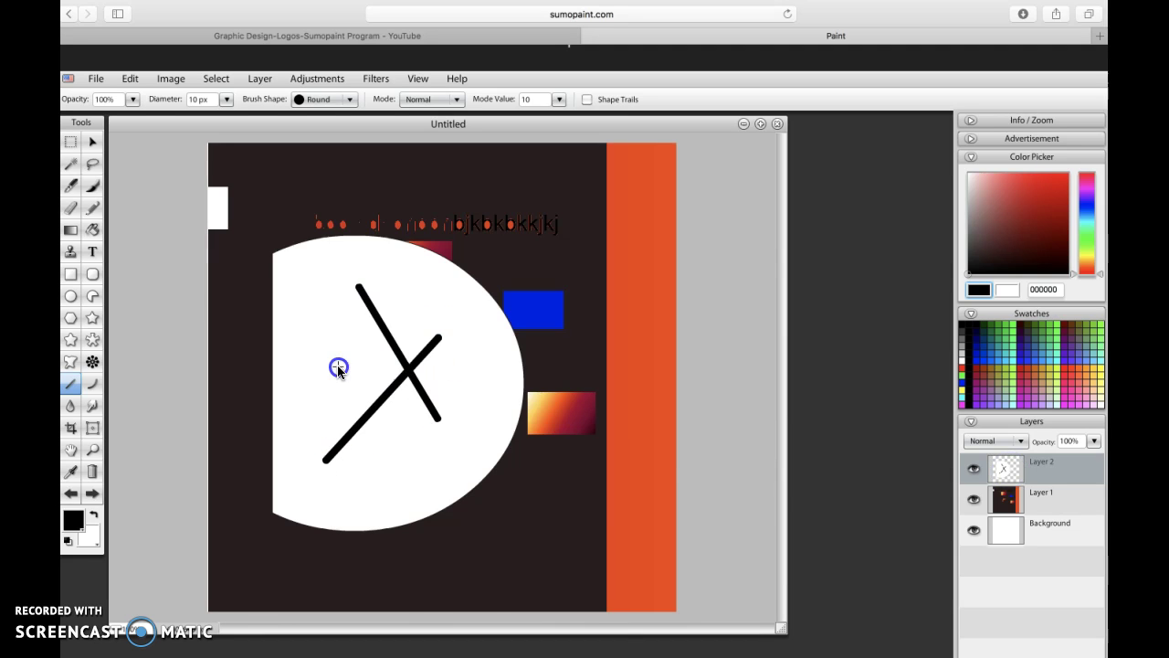
{"action": "left_click_drag", "start_coordinate": [456, 530], "coordinate": [480, 551]}
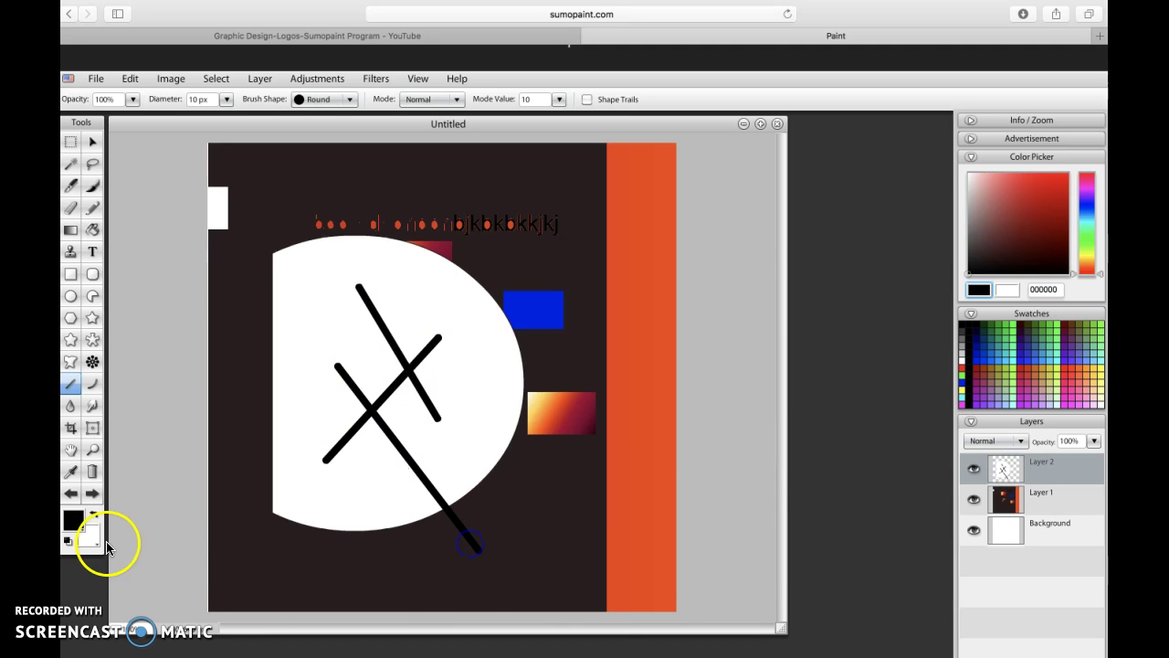
{"action": "left_click", "coordinate": [92, 453]}
{"action": "left_click", "coordinate": [249, 400]}
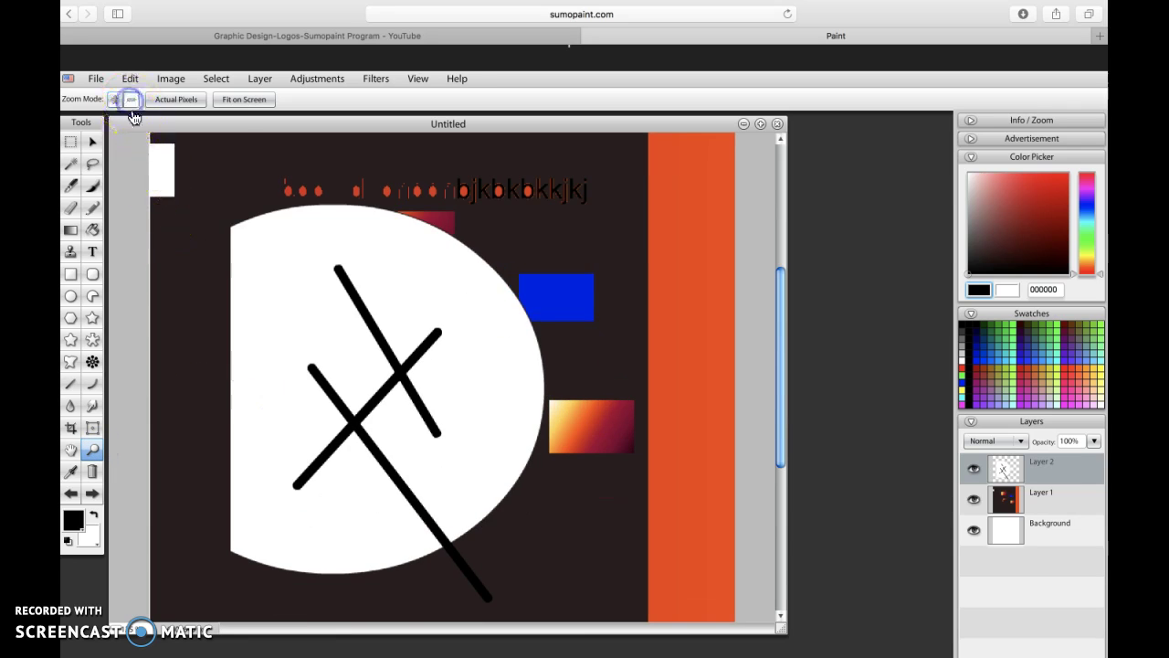
{"action": "left_click", "coordinate": [218, 245]}
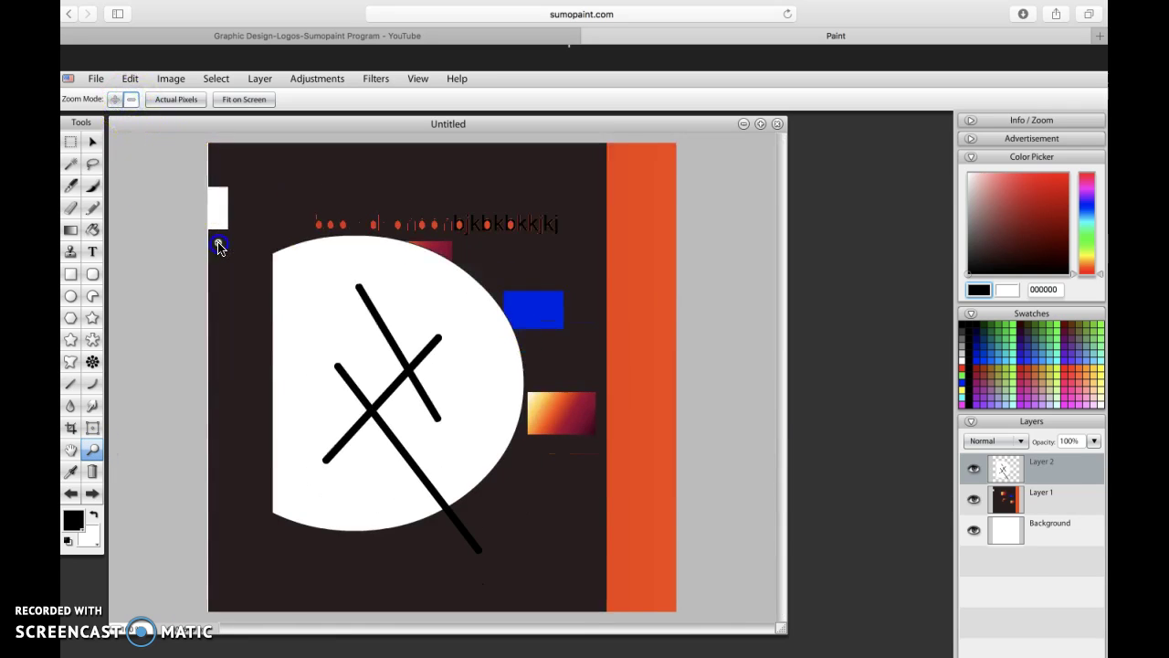
{"action": "left_click", "coordinate": [70, 427]}
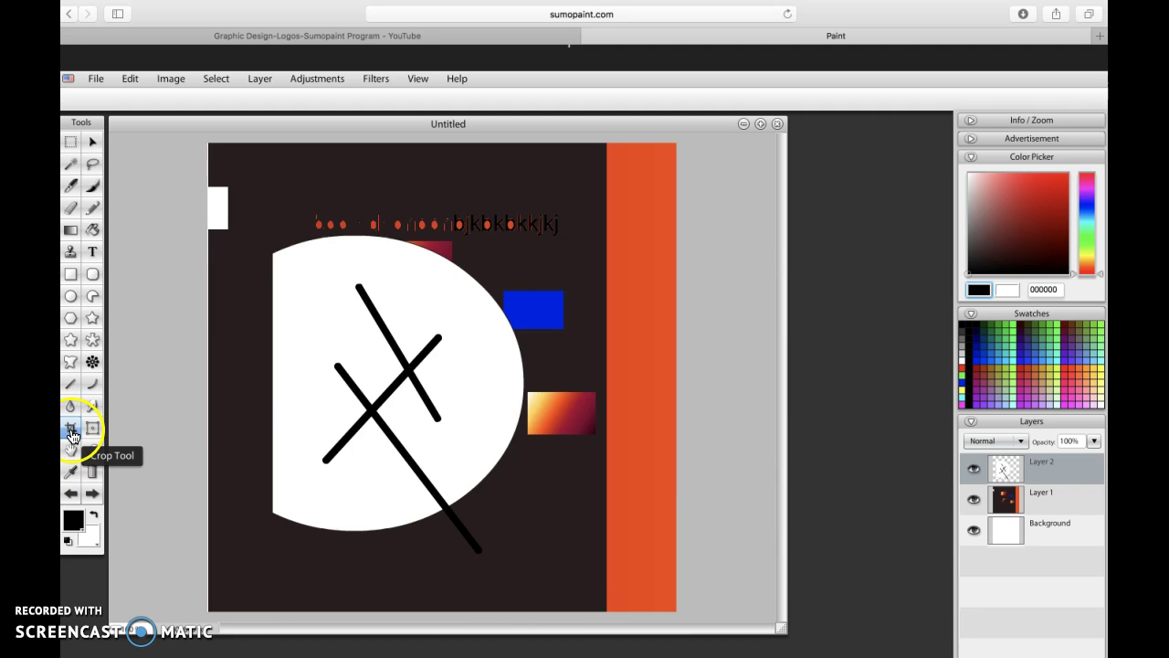
{"action": "left_click_drag", "start_coordinate": [299, 349], "coordinate": [501, 514]}
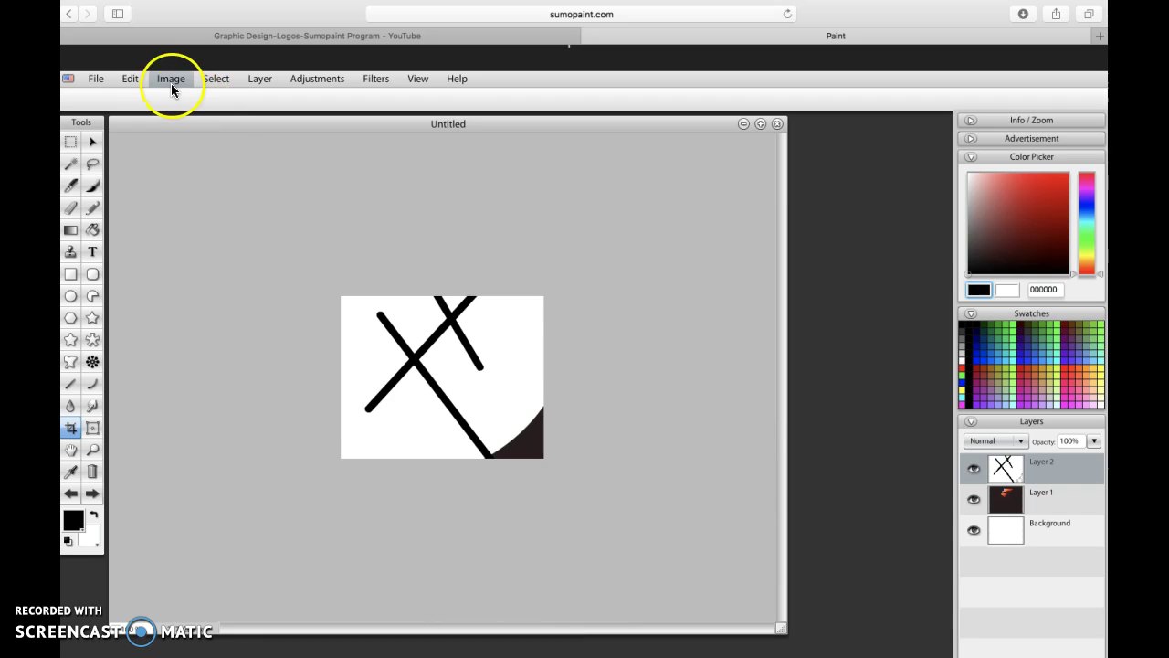
{"action": "left_click", "coordinate": [129, 80]}
{"action": "left_click", "coordinate": [133, 98]}
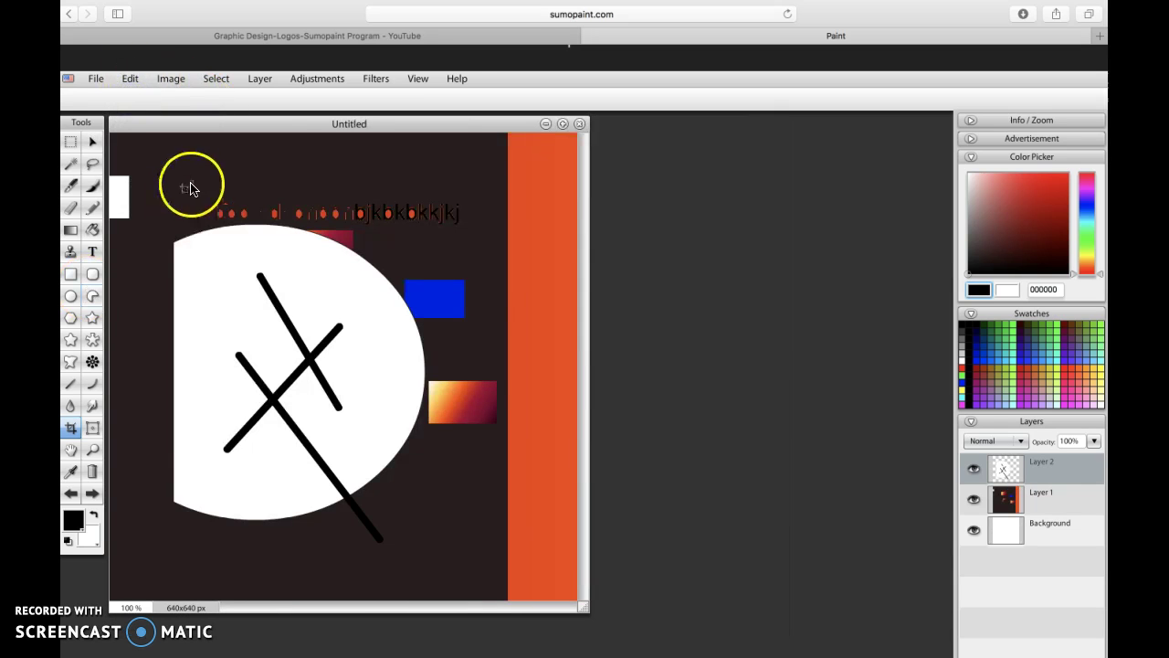
{"action": "left_click_drag", "start_coordinate": [191, 122], "coordinate": [282, 122]}
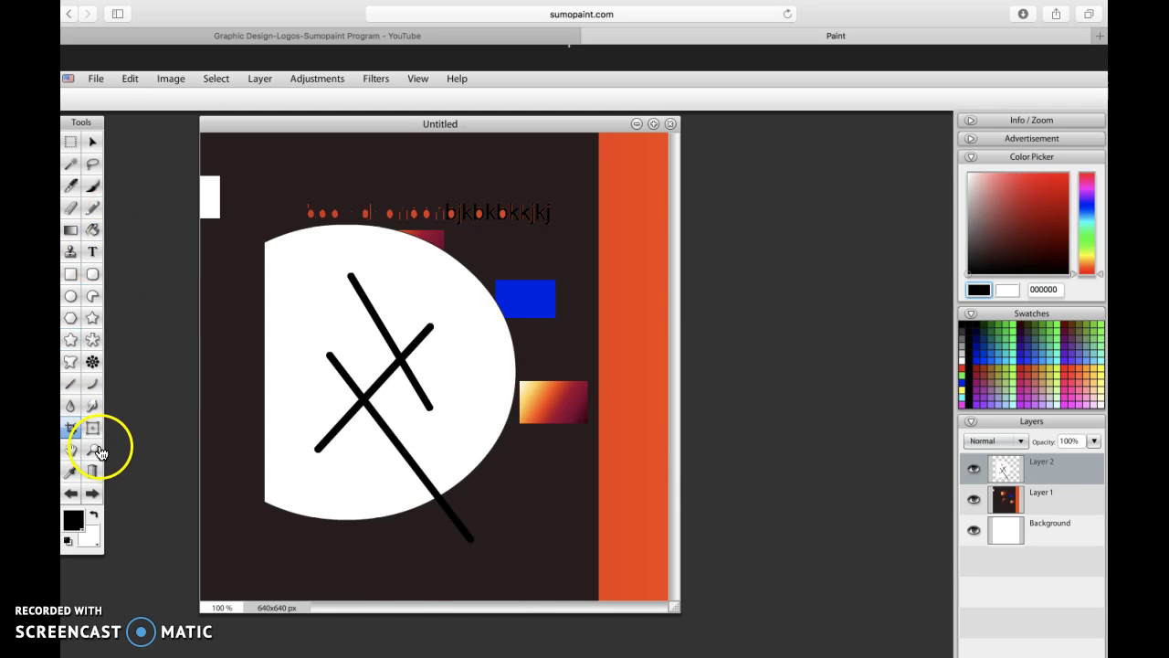
- Draw a white rounded rectangle overlapping the circle
{"action": "left_click", "coordinate": [92, 392]}
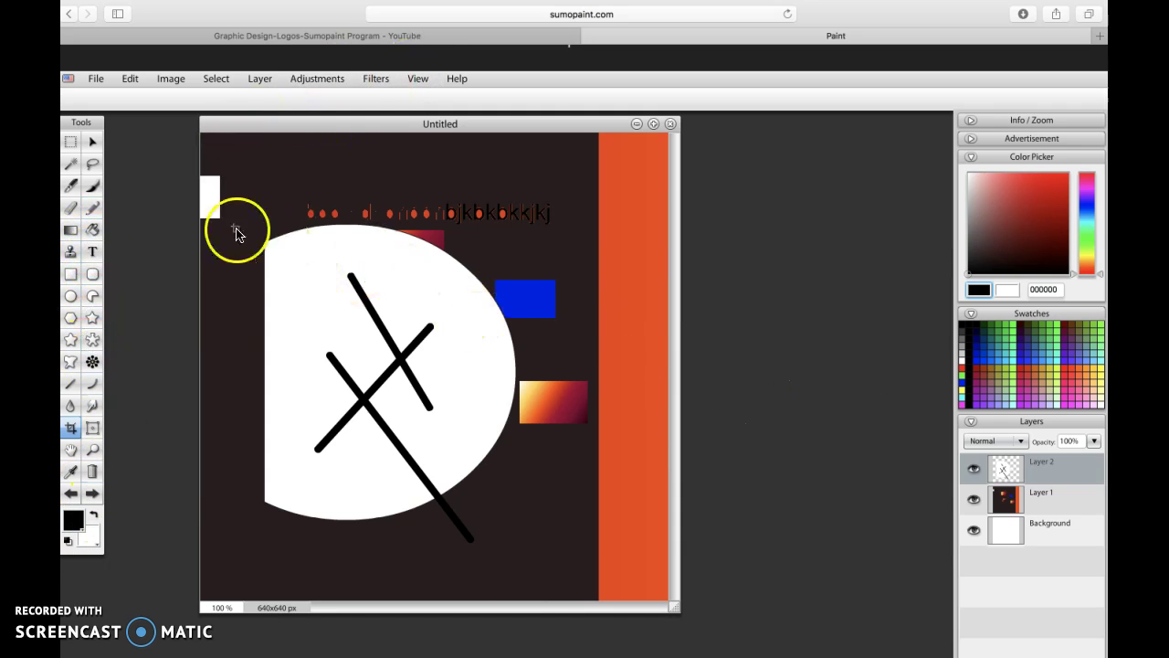
{"action": "left_click", "coordinate": [90, 275]}
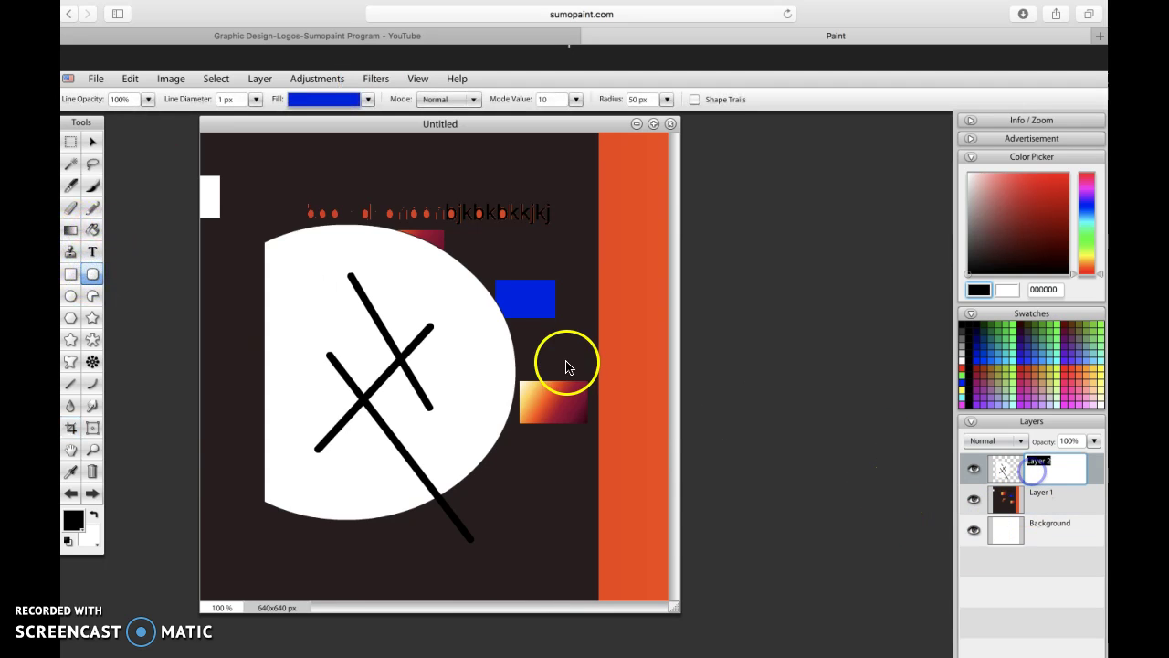
{"action": "left_click_drag", "start_coordinate": [339, 308], "coordinate": [595, 535]}
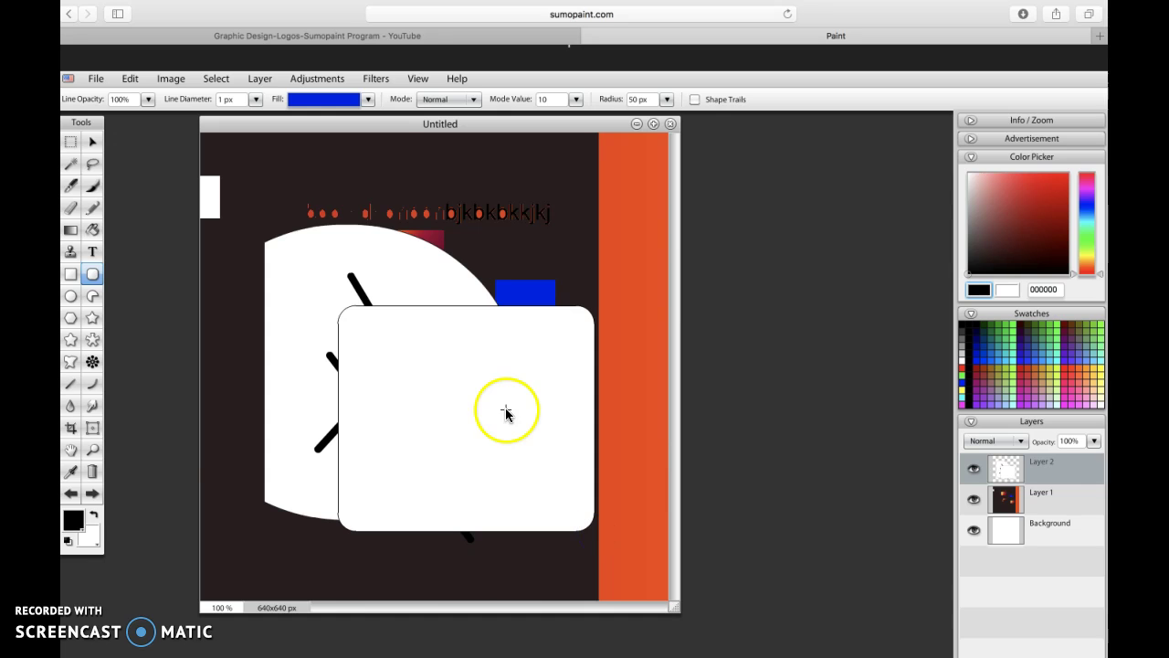
- Set the foreground colour to red c92626 and draw a second rounded rectangle toward the top left
{"action": "left_click", "coordinate": [73, 520]}
{"action": "left_click", "coordinate": [214, 333]}
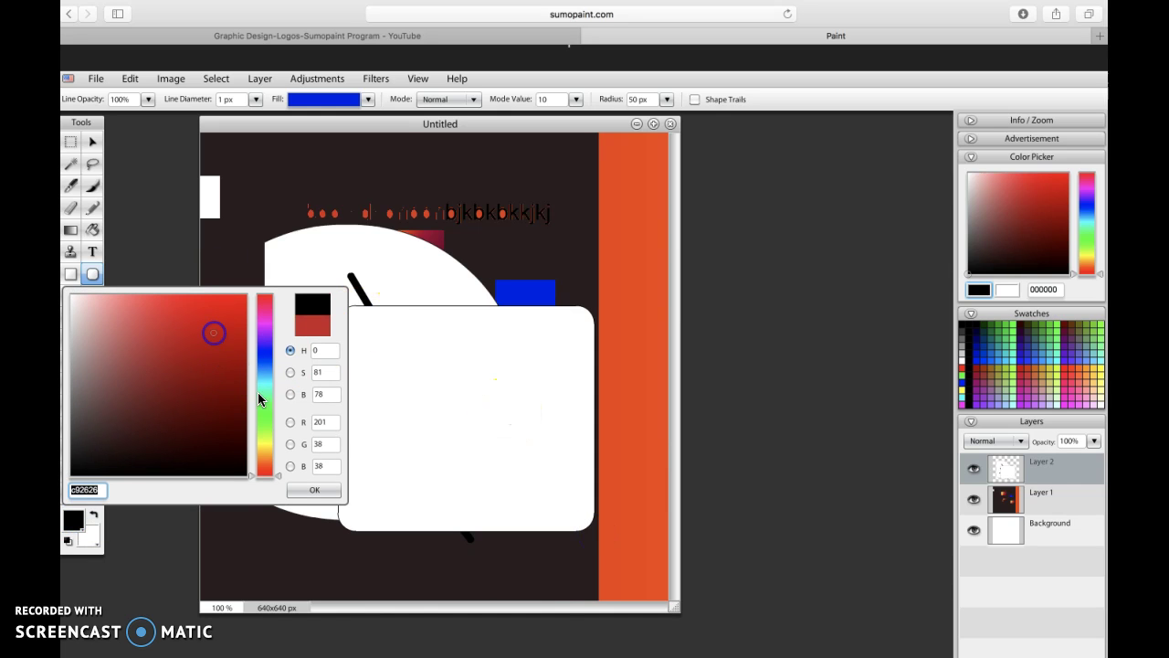
{"action": "left_click", "coordinate": [306, 489]}
{"action": "left_click_drag", "start_coordinate": [273, 211], "coordinate": [507, 424]}
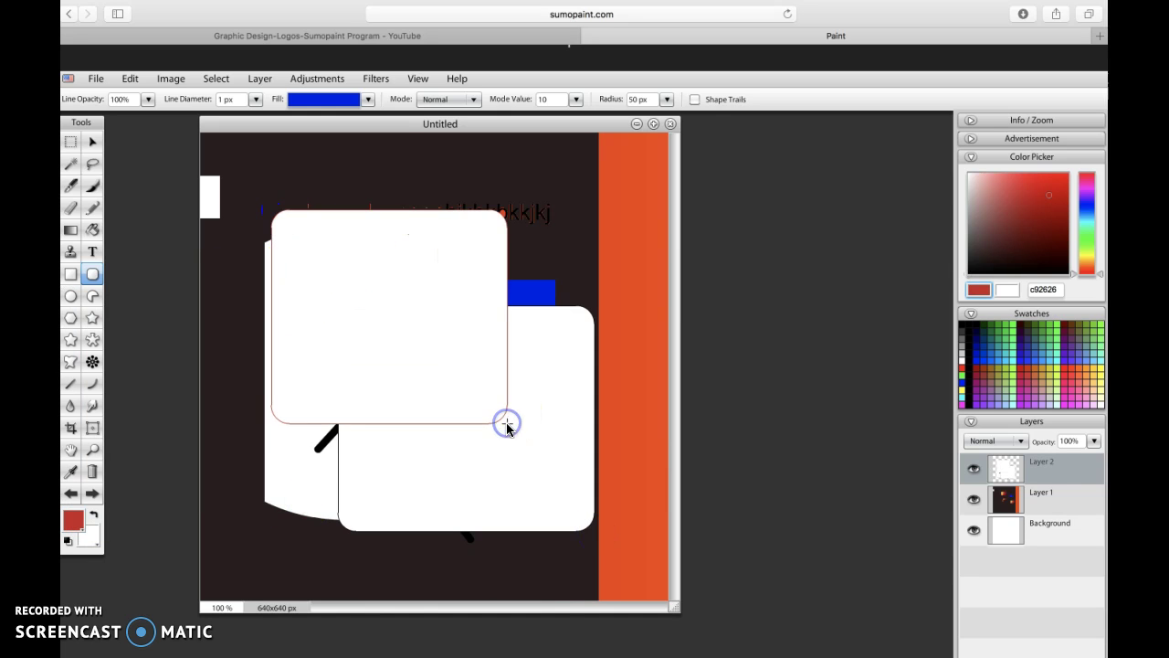
- Apply Pixelate > Crystallize to the white shapes with a cell size of about 150
{"action": "left_click", "coordinate": [379, 80]}
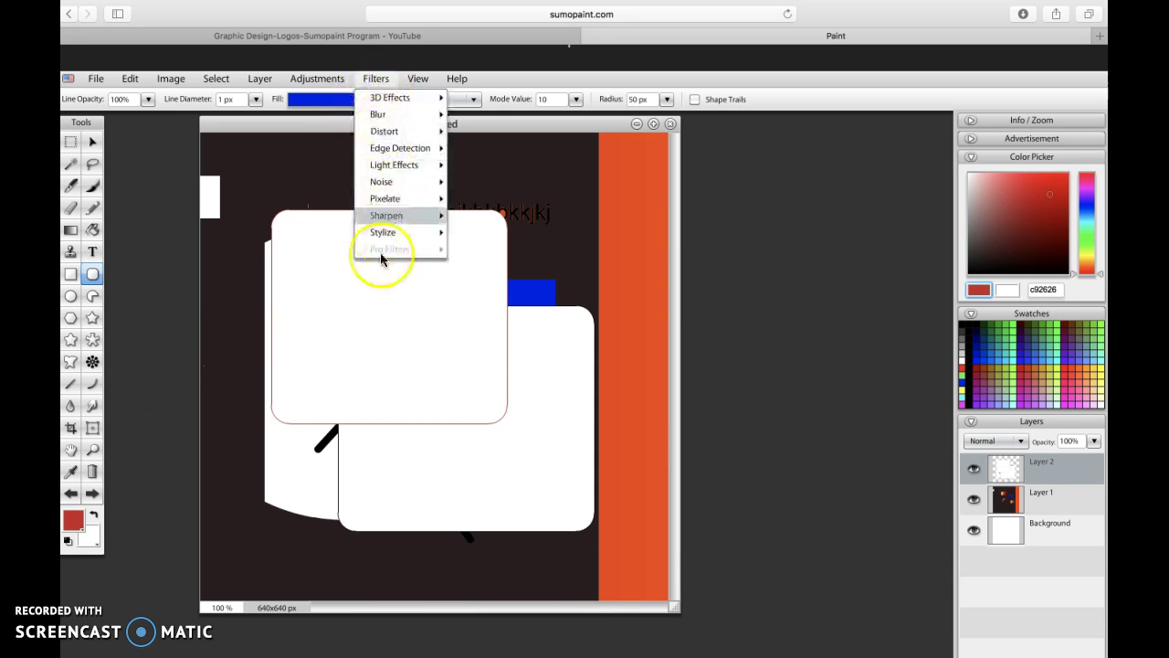
{"action": "mouse_move", "coordinate": [395, 202]}
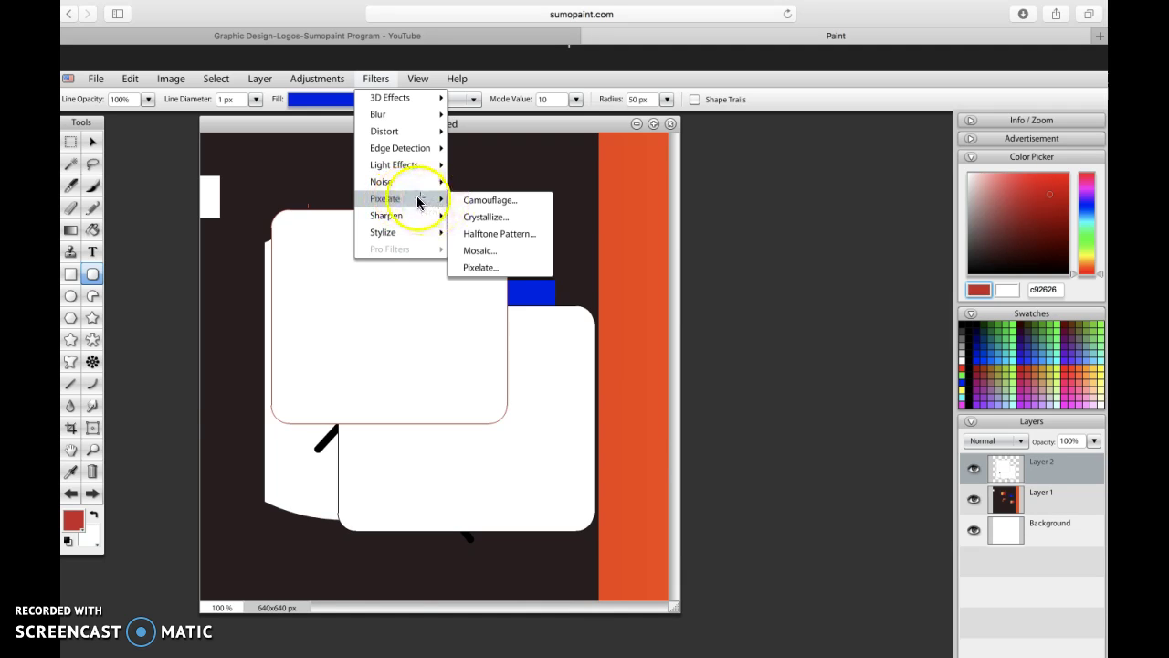
{"action": "left_click", "coordinate": [487, 218]}
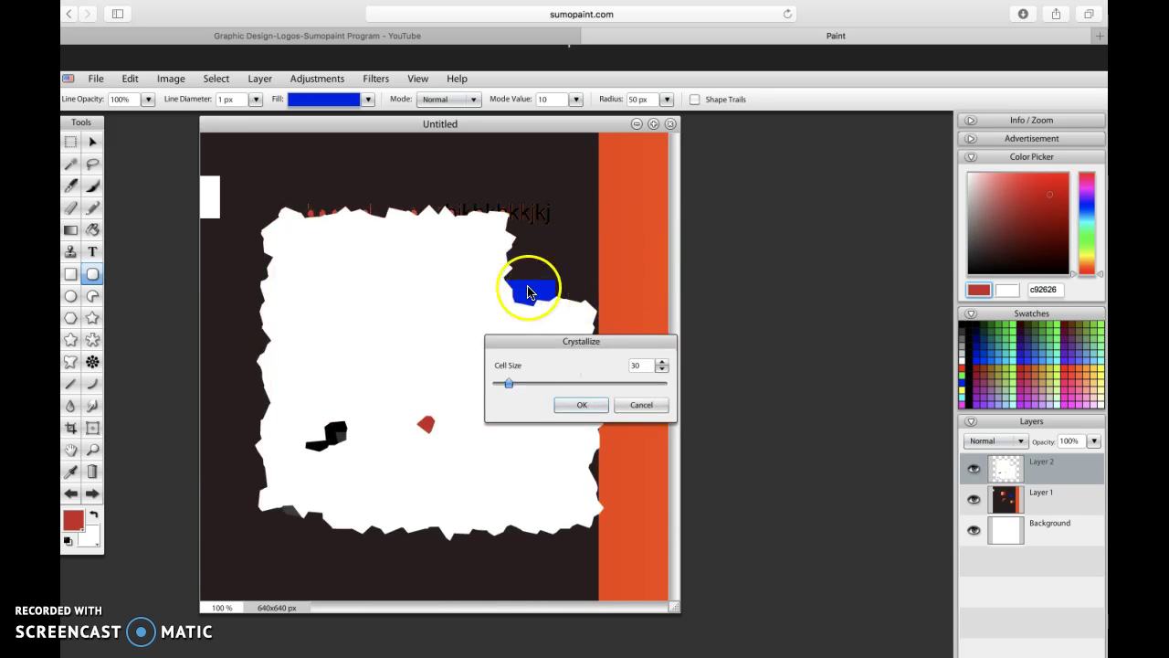
{"action": "left_click_drag", "start_coordinate": [520, 261], "coordinate": [624, 259]}
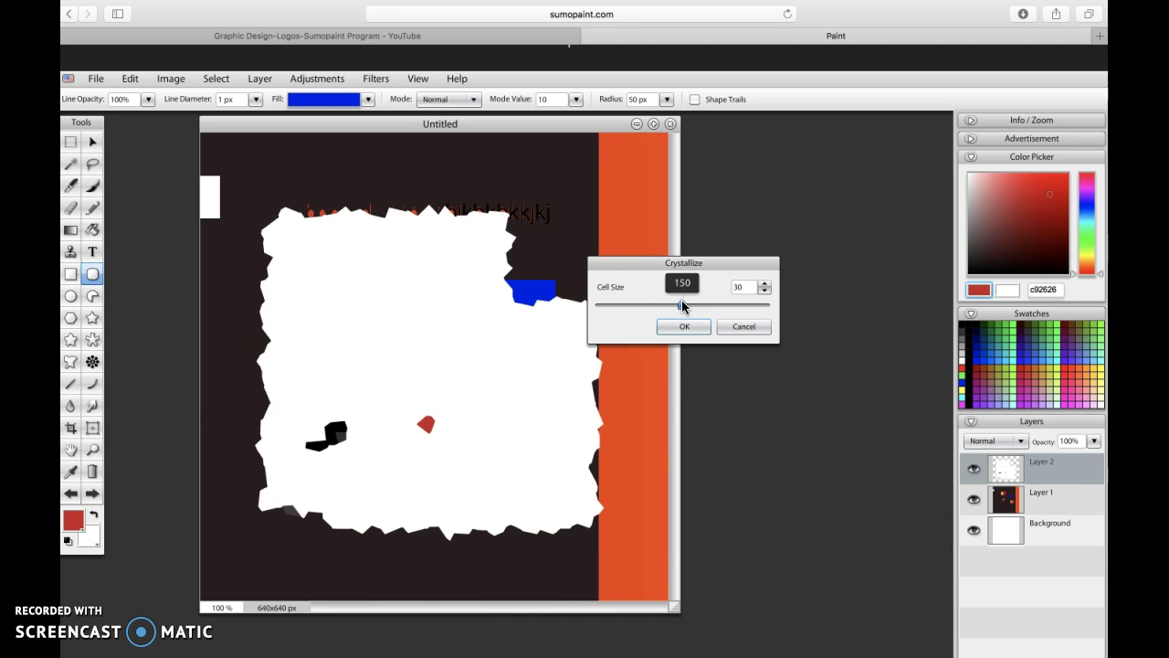
{"action": "left_click_drag", "start_coordinate": [682, 306], "coordinate": [682, 307]}
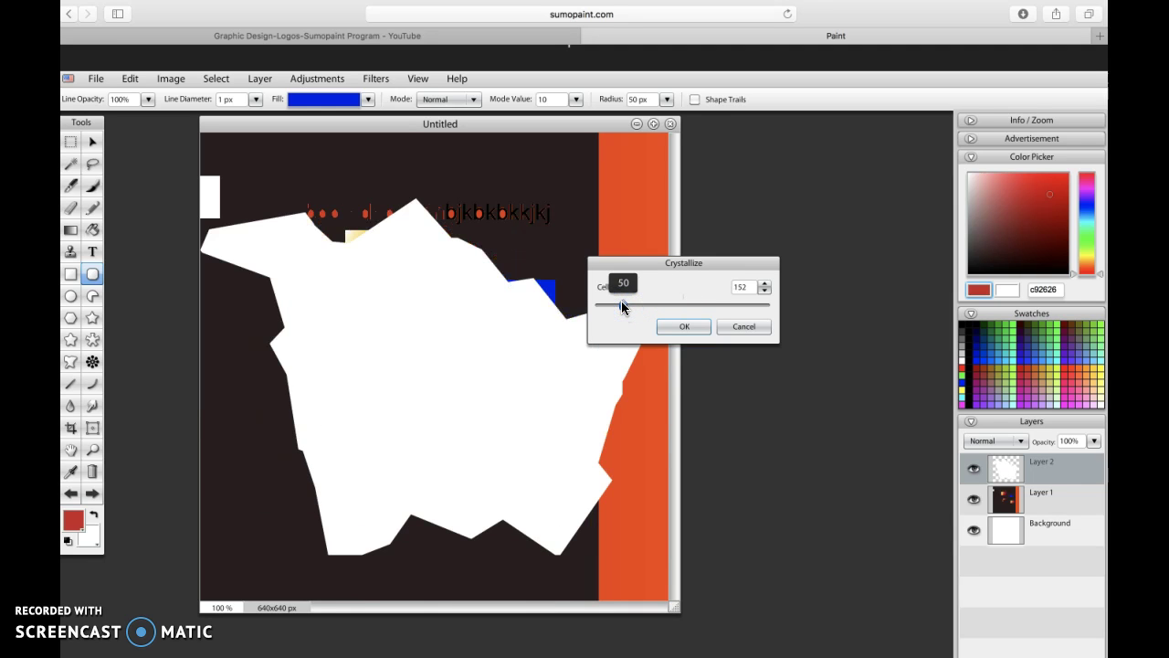
{"action": "left_click", "coordinate": [696, 326]}
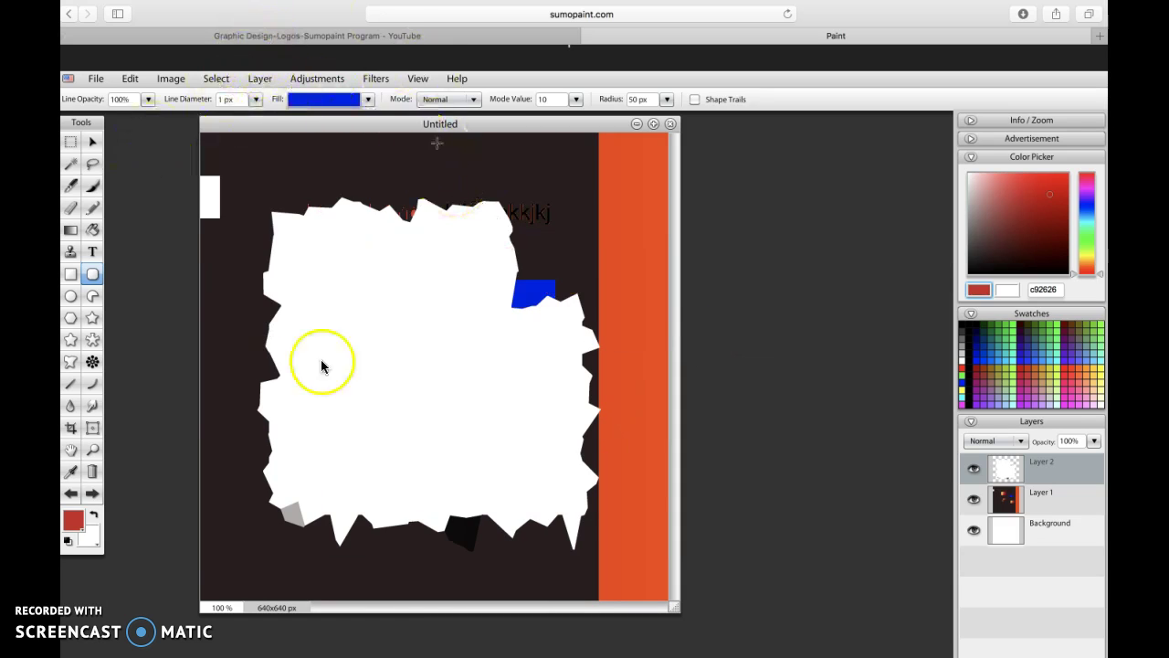
{"action": "left_click", "coordinate": [94, 81]}
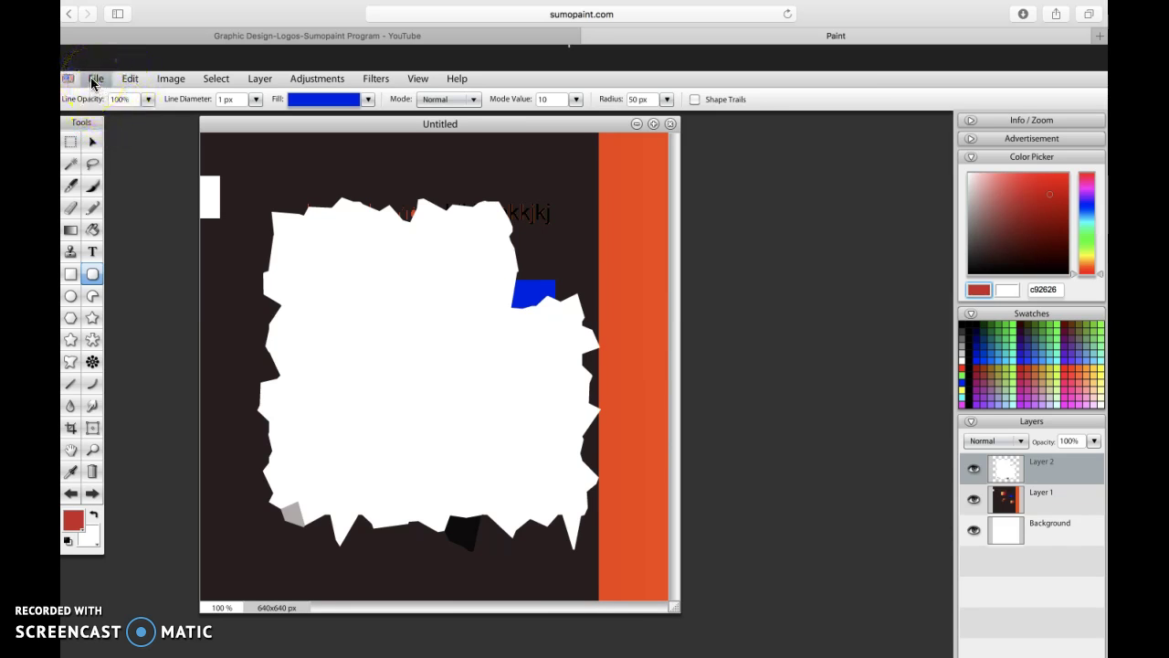
{"action": "left_click", "coordinate": [360, 241]}
{"action": "left_click", "coordinate": [235, 149]}
{"action": "left_click", "coordinate": [95, 80]}
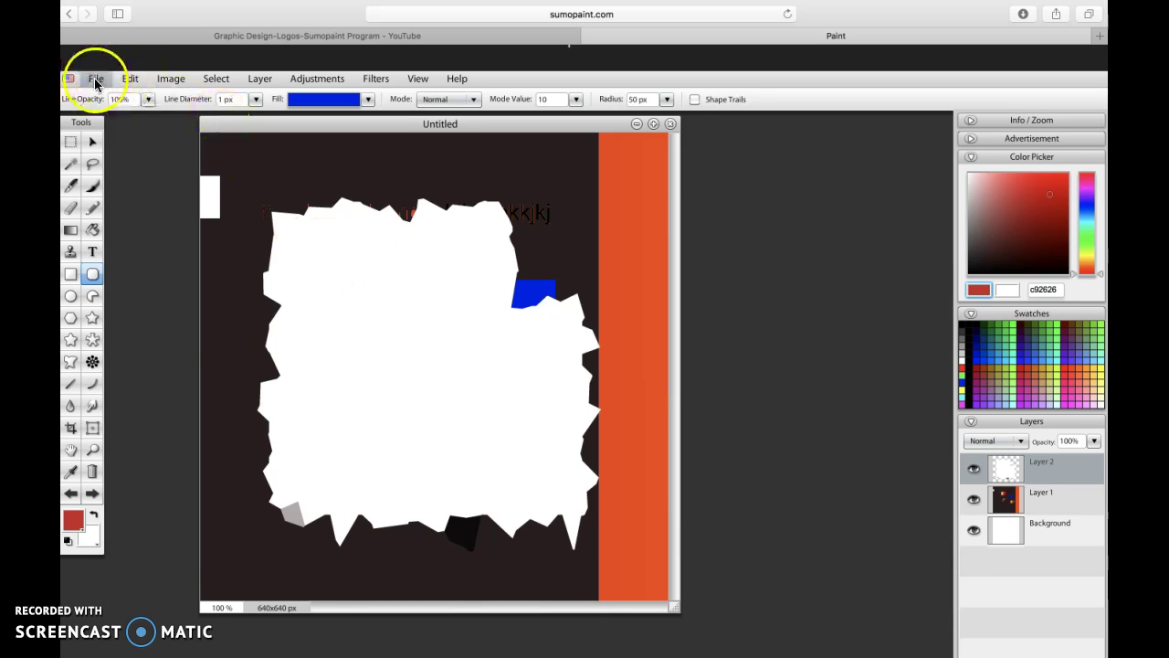
{"action": "left_click", "coordinate": [95, 81]}
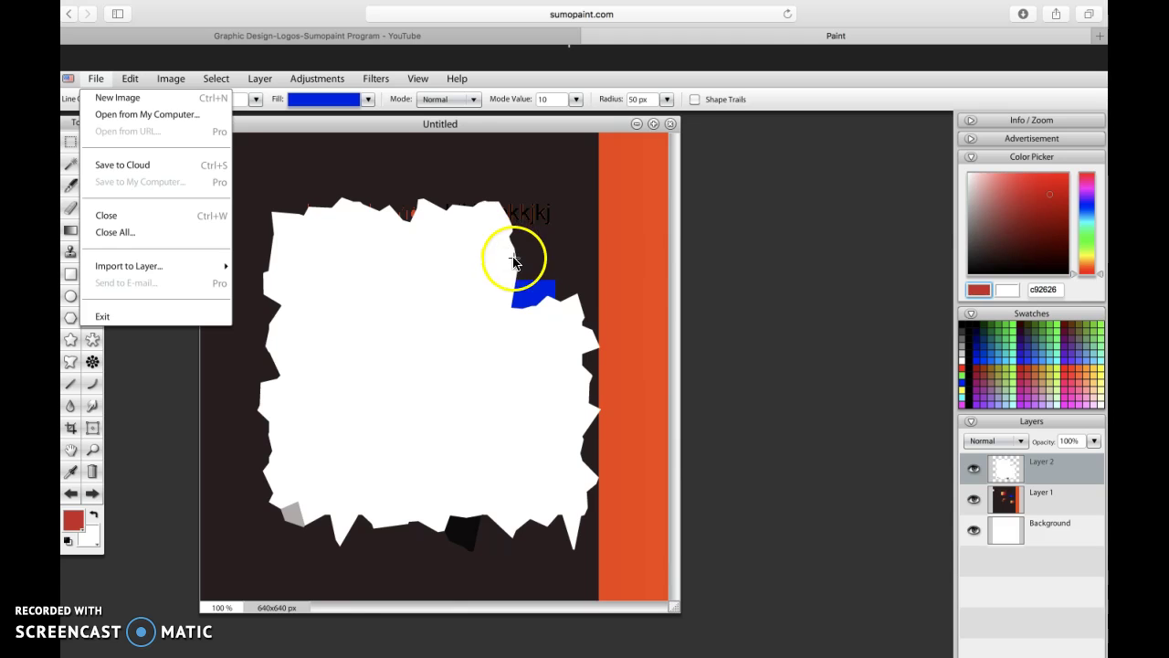
{"action": "left_click", "coordinate": [689, 292]}
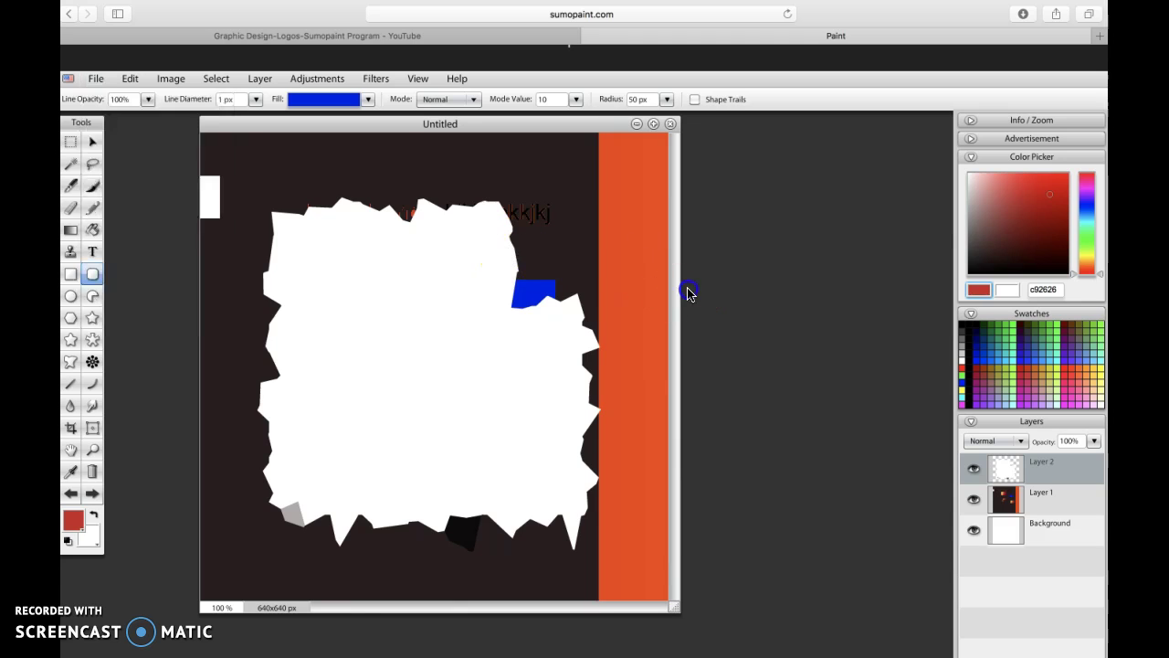
{"action": "left_click", "coordinate": [95, 78]}
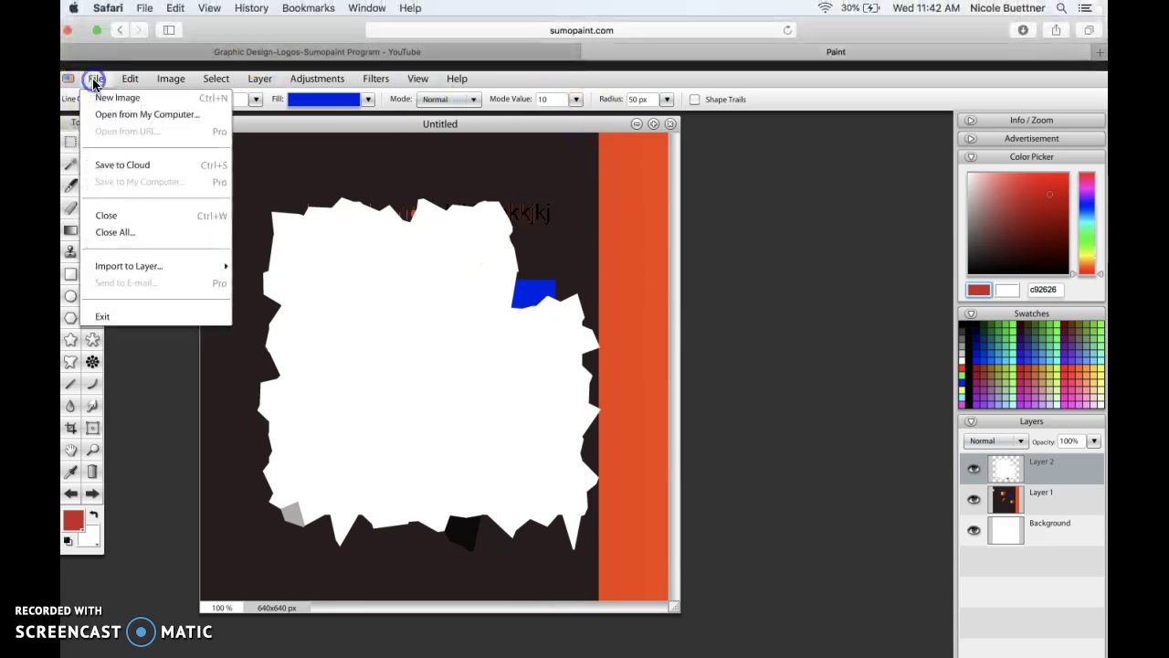
{"action": "left_click", "coordinate": [116, 186]}
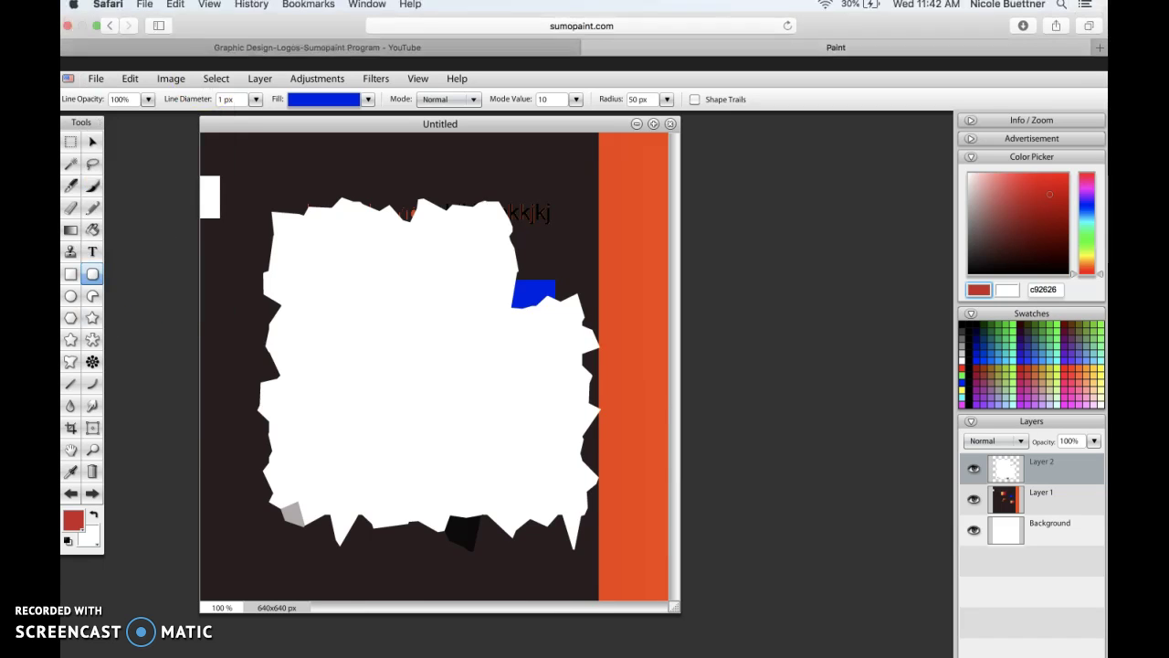